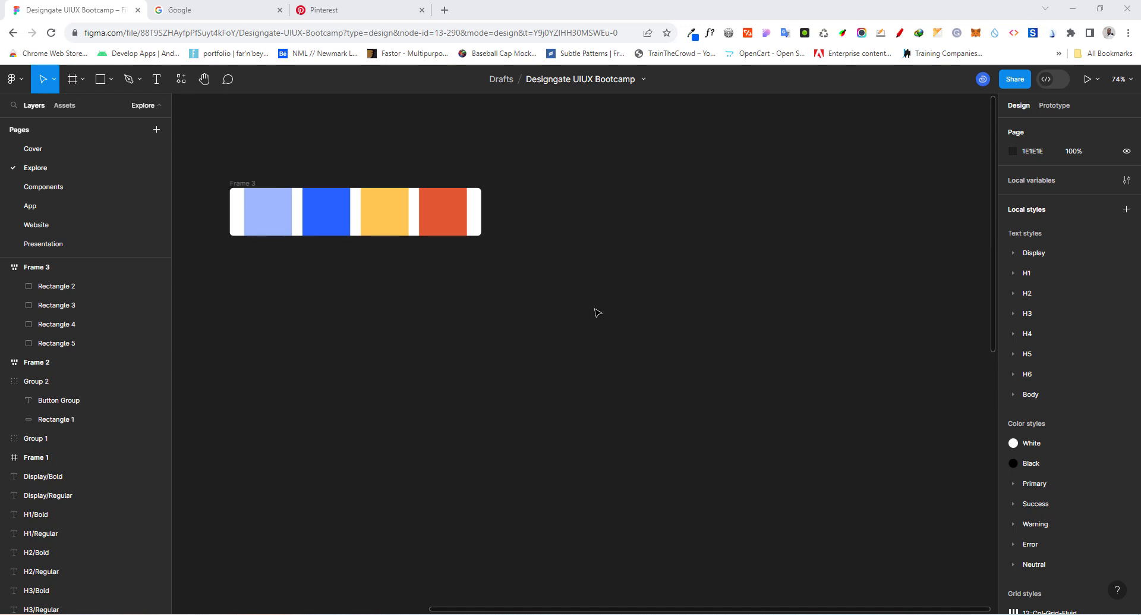
# Add a white Display/Bold text layer reading 'Button' on the empty canvas.
pyautogui.scroll(5, 598, 312)
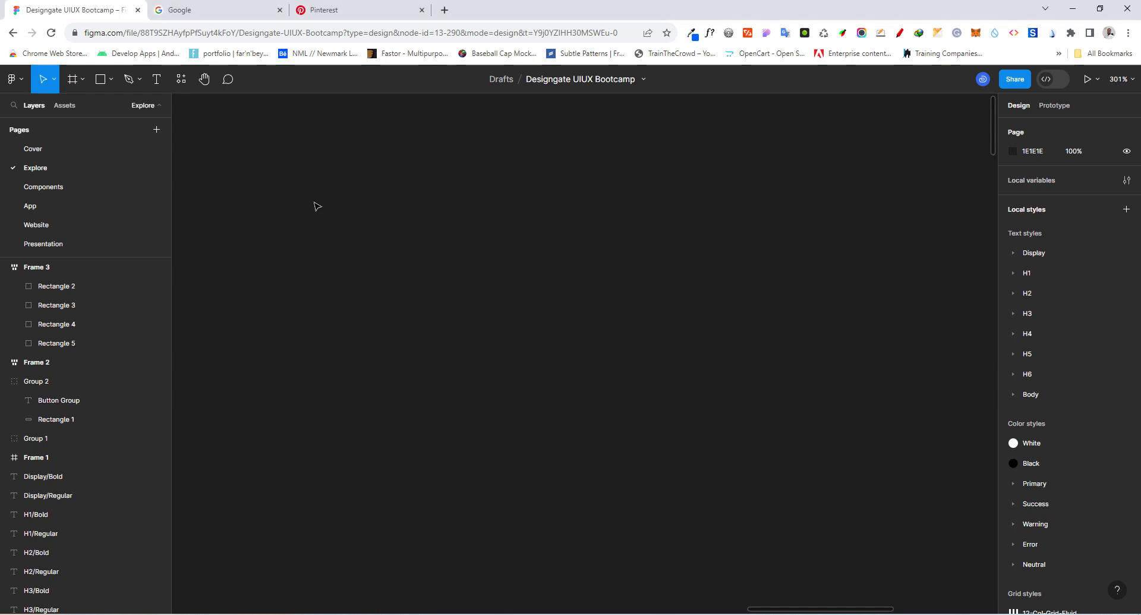
pyautogui.click(158, 81)
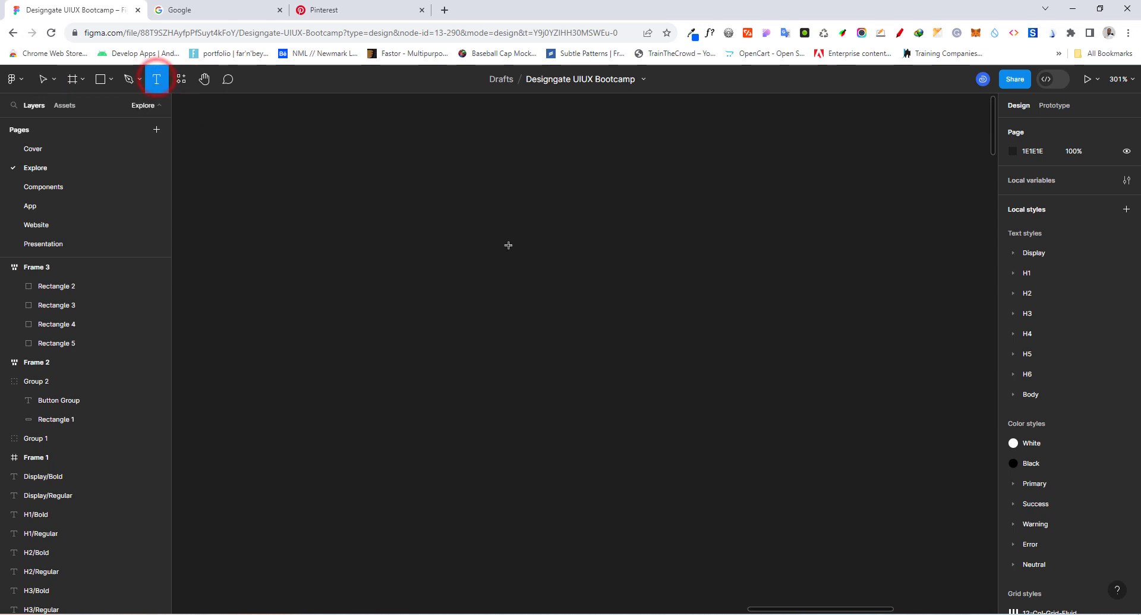
pyautogui.click(560, 277)
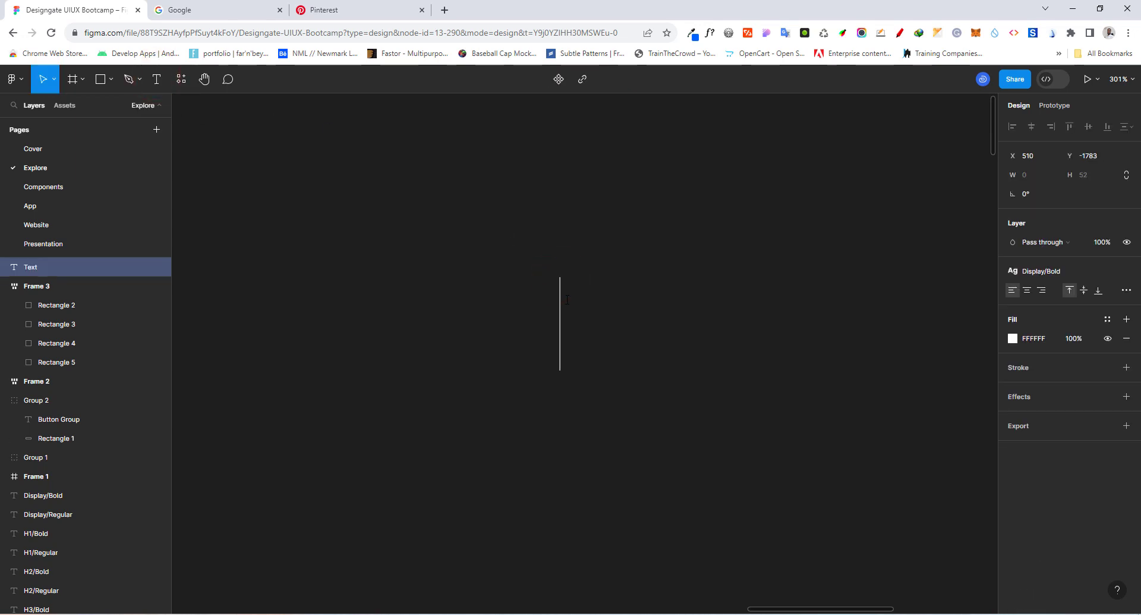
pyautogui.write('Button')
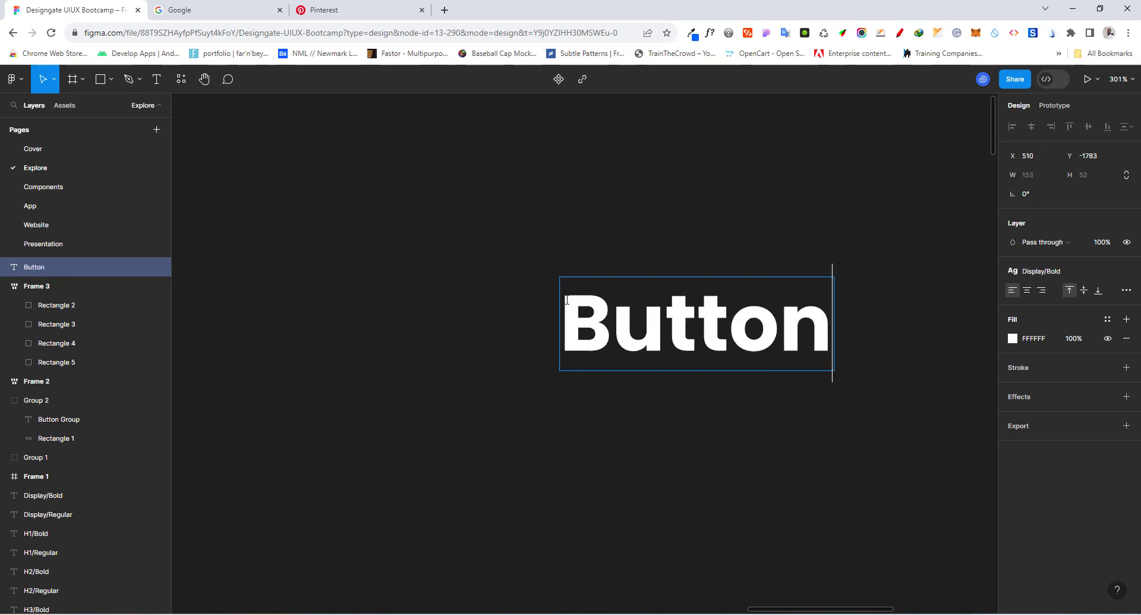
pyautogui.click(517, 250)
pyautogui.moveTo(712, 334); pyautogui.dragTo(687, 294)
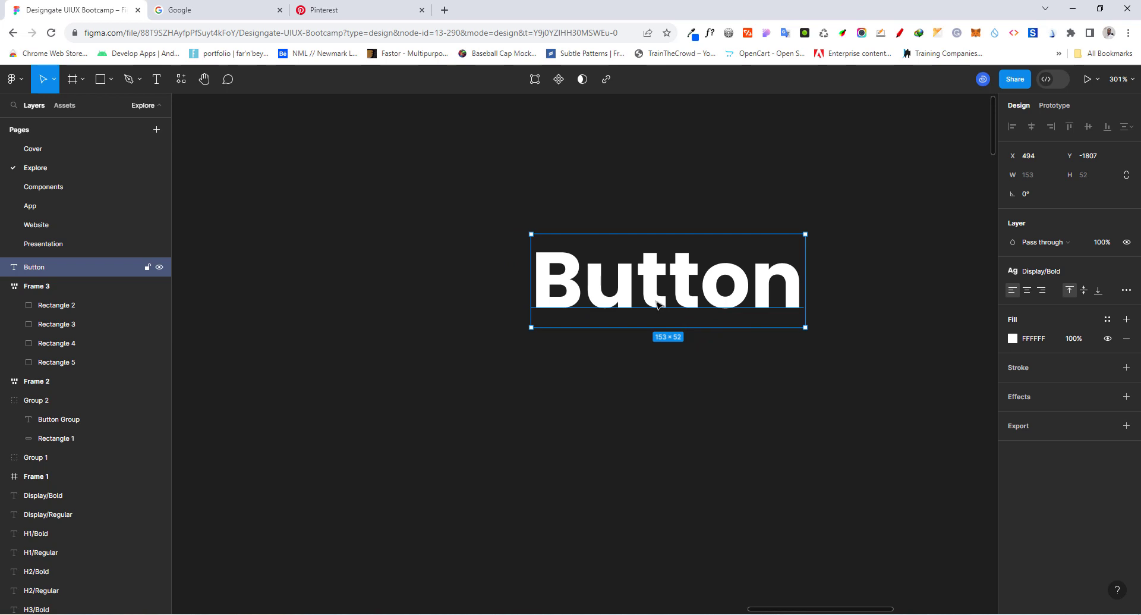
# Wrap the Button text in an auto-layout frame with 32 horizontal and 16 vertical padding.
pyautogui.hotkey('shift', 'a')
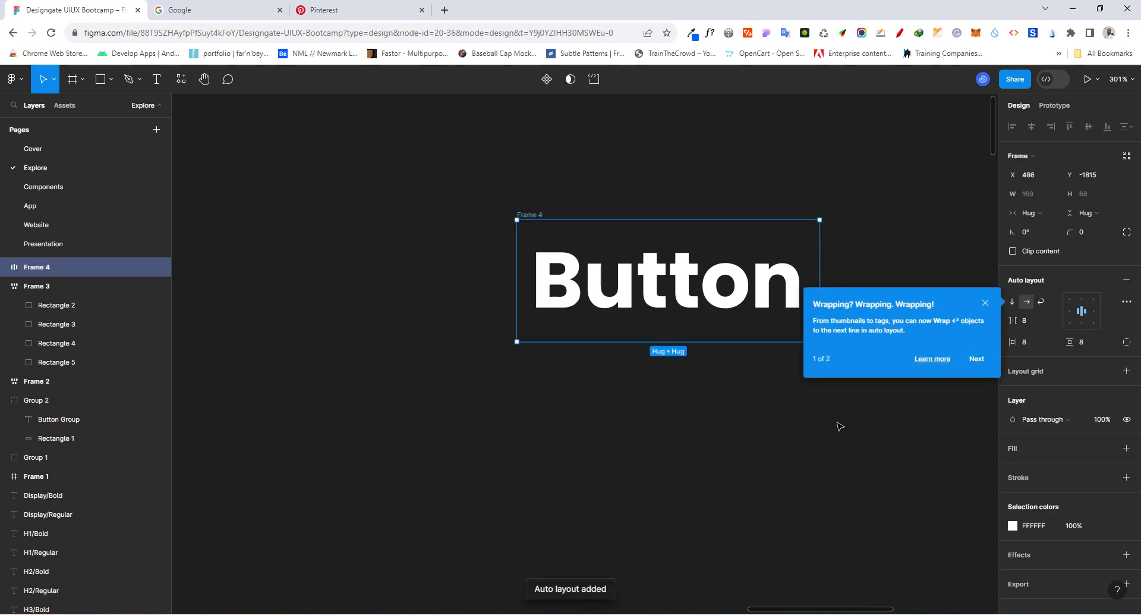
pyautogui.click(985, 303)
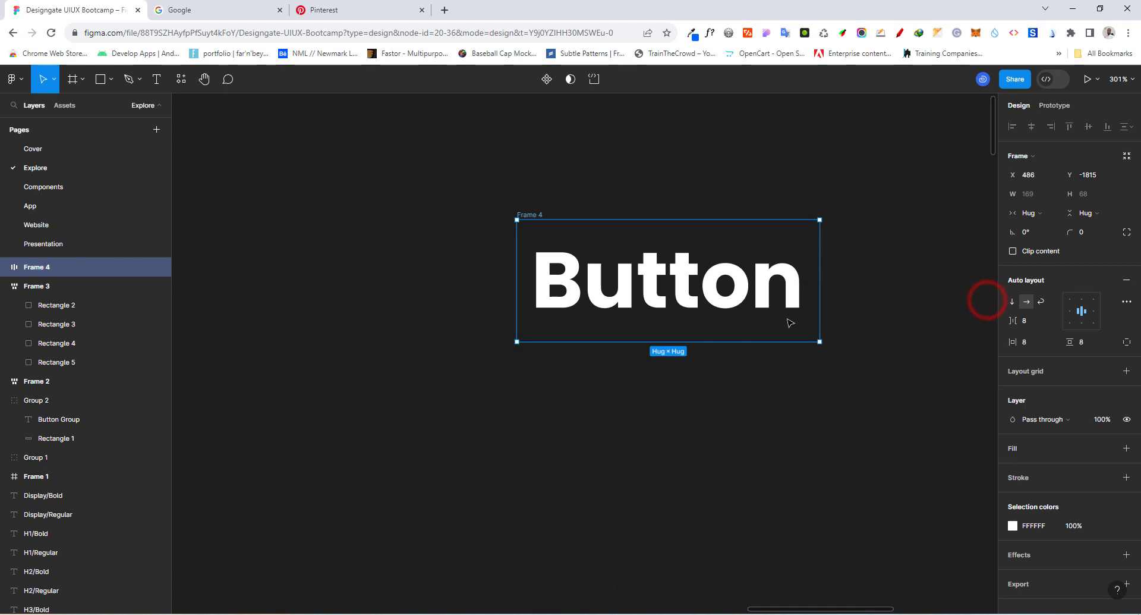
pyautogui.click(1029, 345)
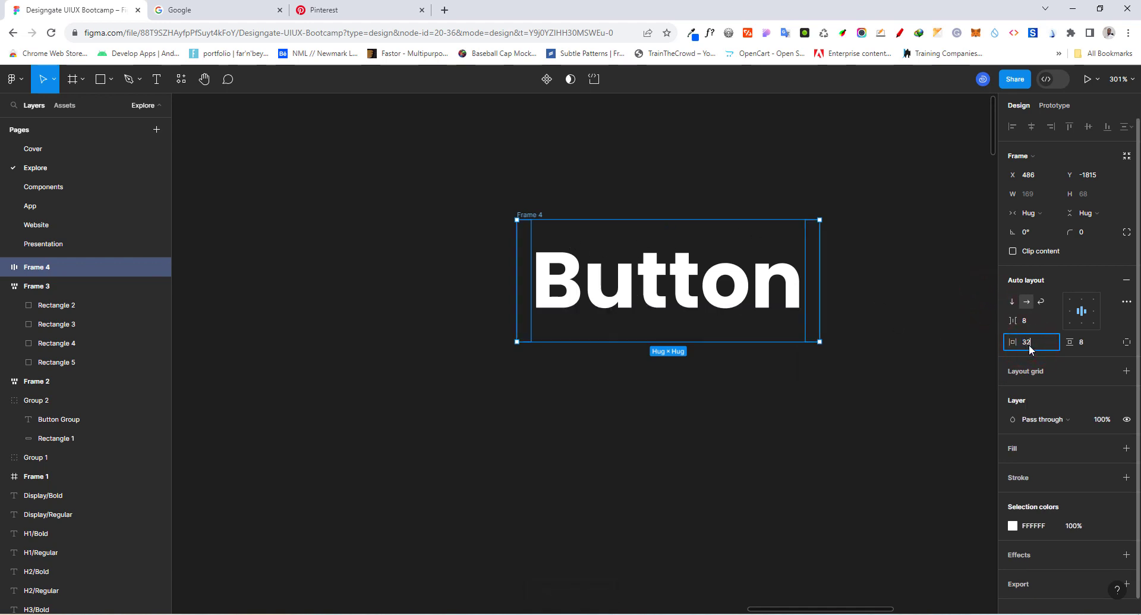
pyautogui.press('Return')
pyautogui.click(1090, 343)
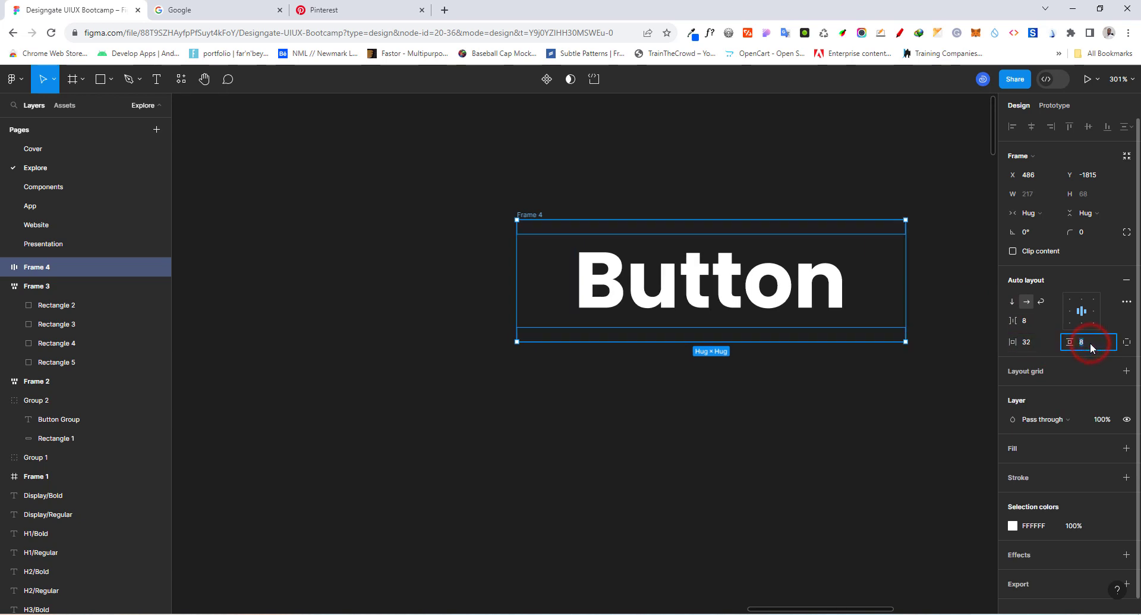
pyautogui.write('16')
pyautogui.press('Return')
# Give Frame 4 a Primary/primary-500 fill and a corner radius of 4.
pyautogui.click(760, 308)
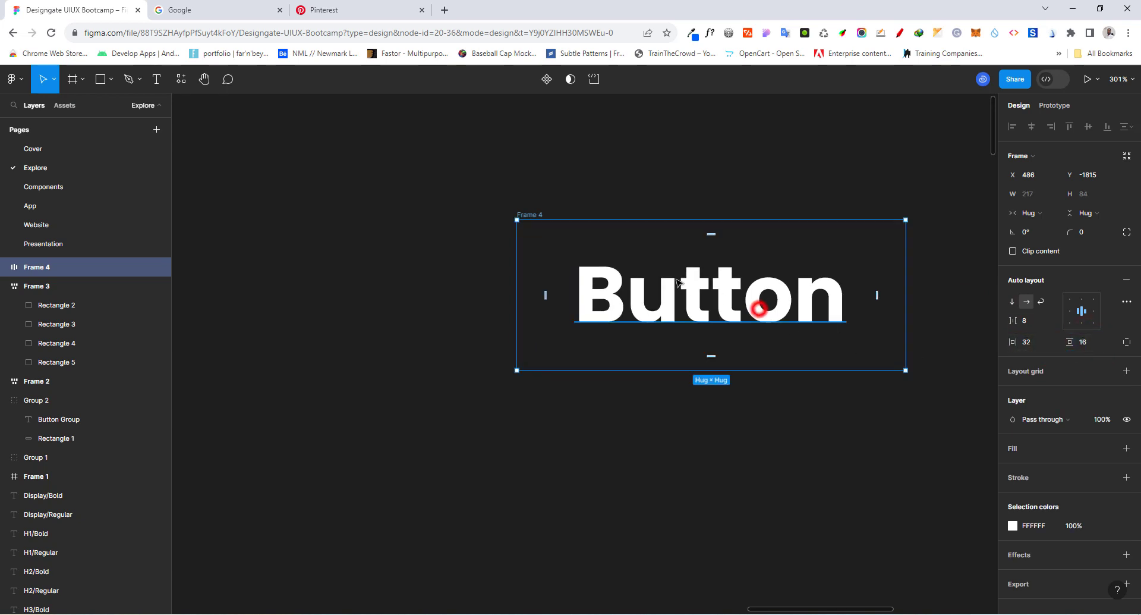
pyautogui.moveTo(676, 281); pyautogui.dragTo(638, 260)
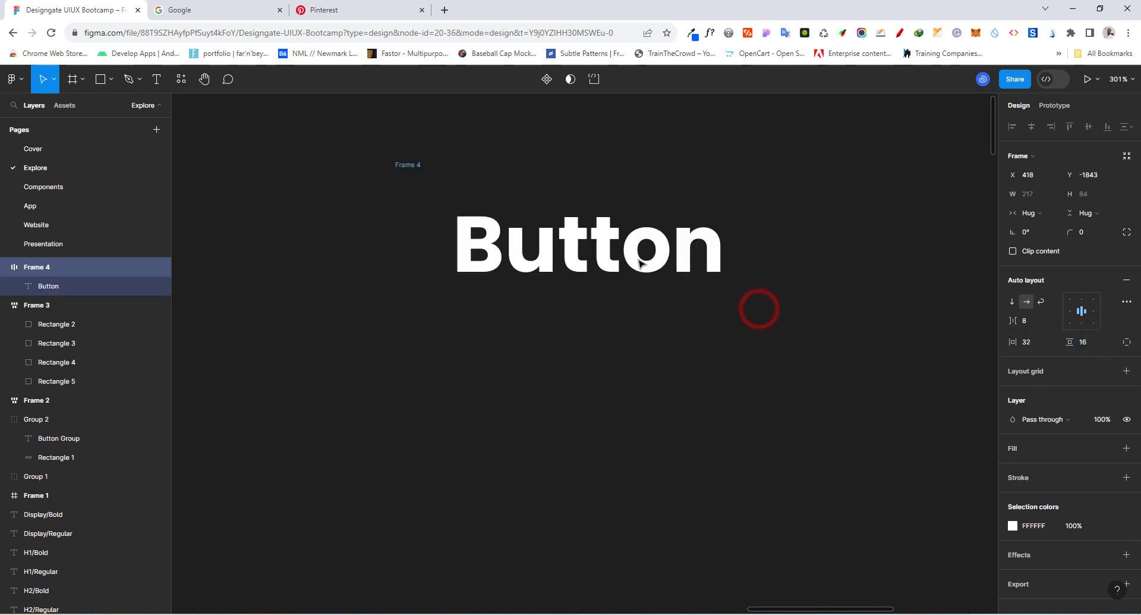
pyautogui.click(1125, 448)
pyautogui.click(1108, 449)
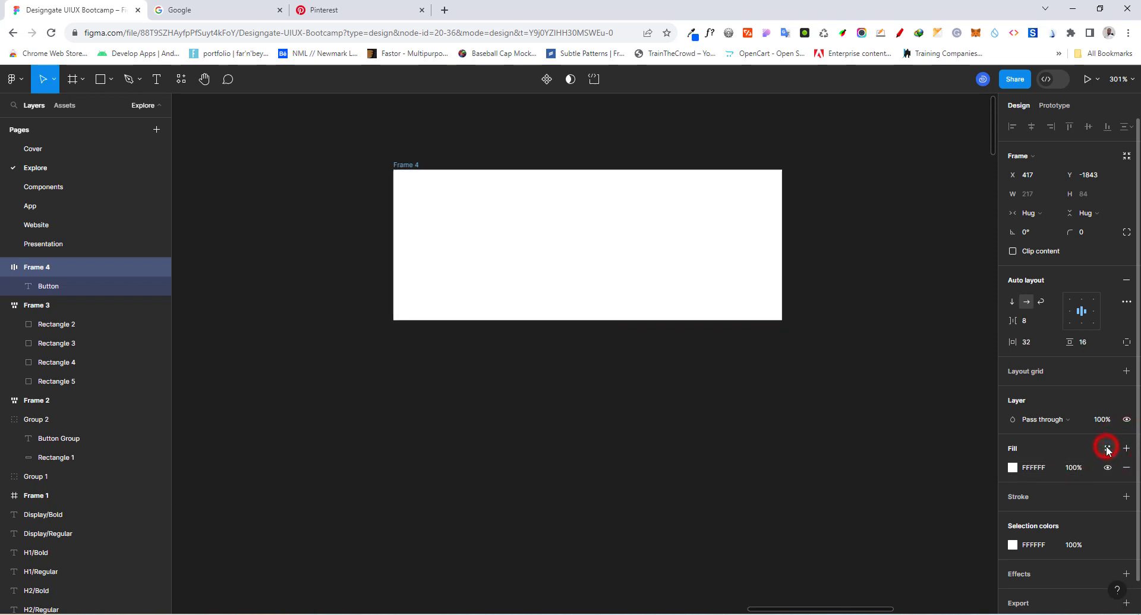
pyautogui.click(893, 587)
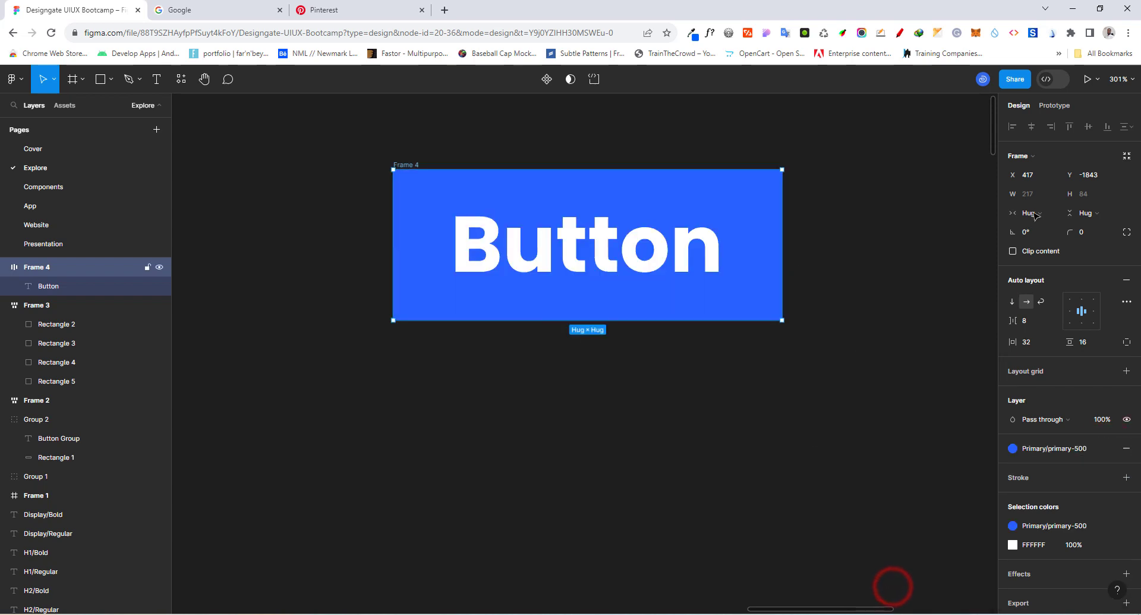
pyautogui.click(1086, 232)
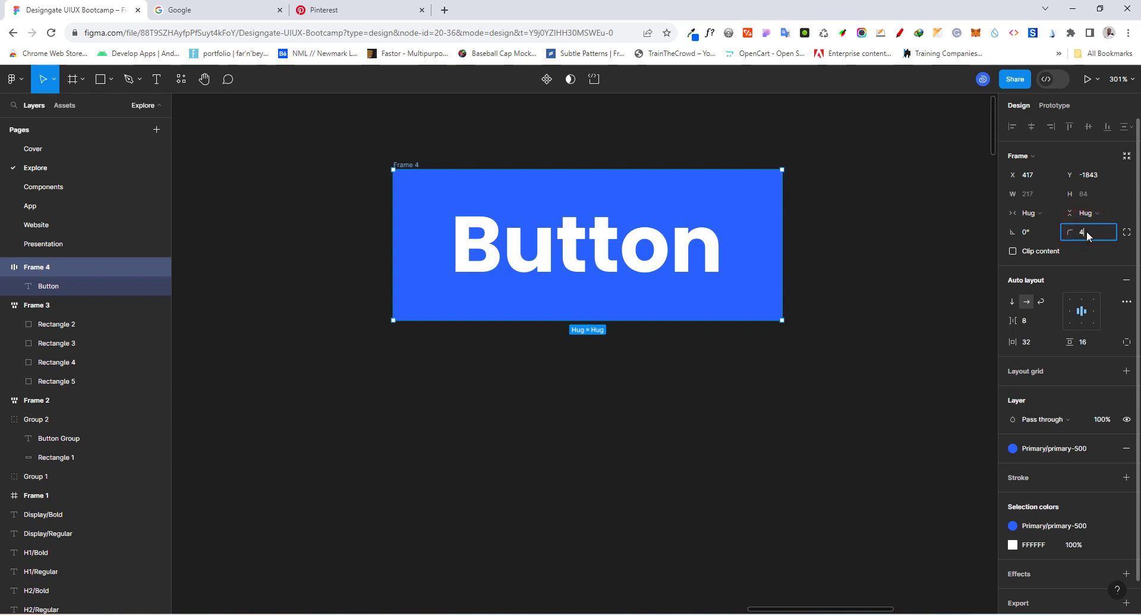
pyautogui.click(315, 207)
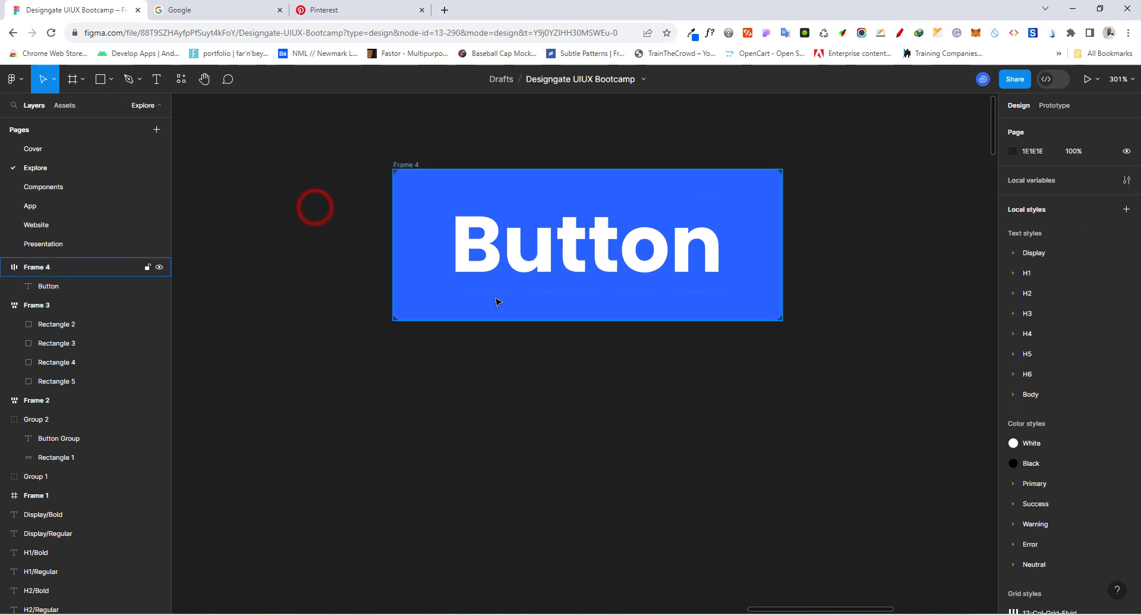
pyautogui.scroll(-3, 497, 413)
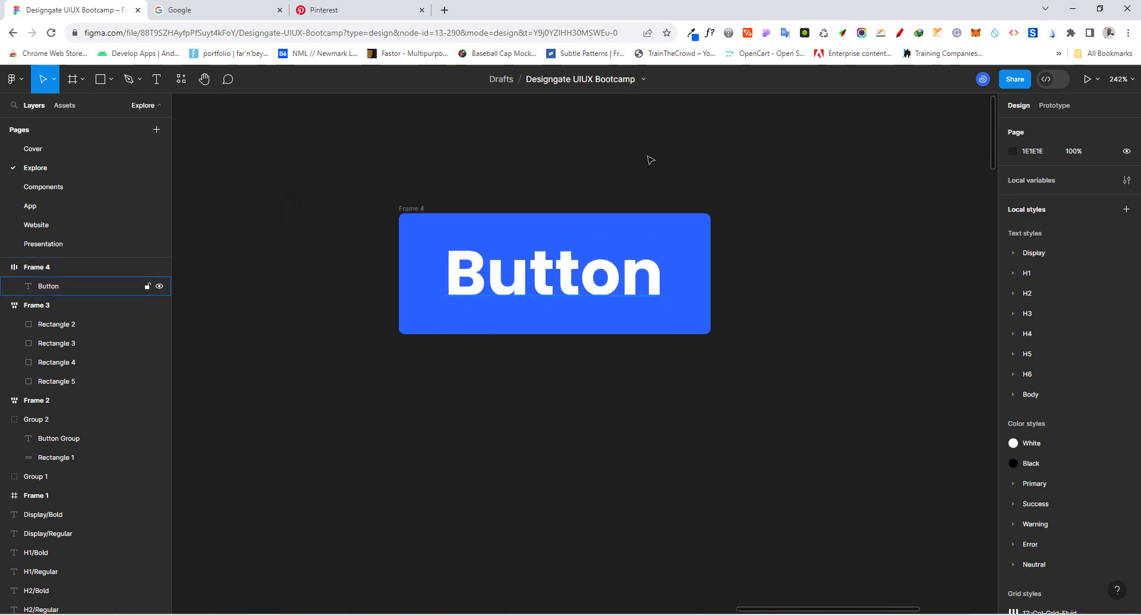
# Zoom out and shift Frame 4 a little further up and left.
pyautogui.scroll(-3, 407, 375)
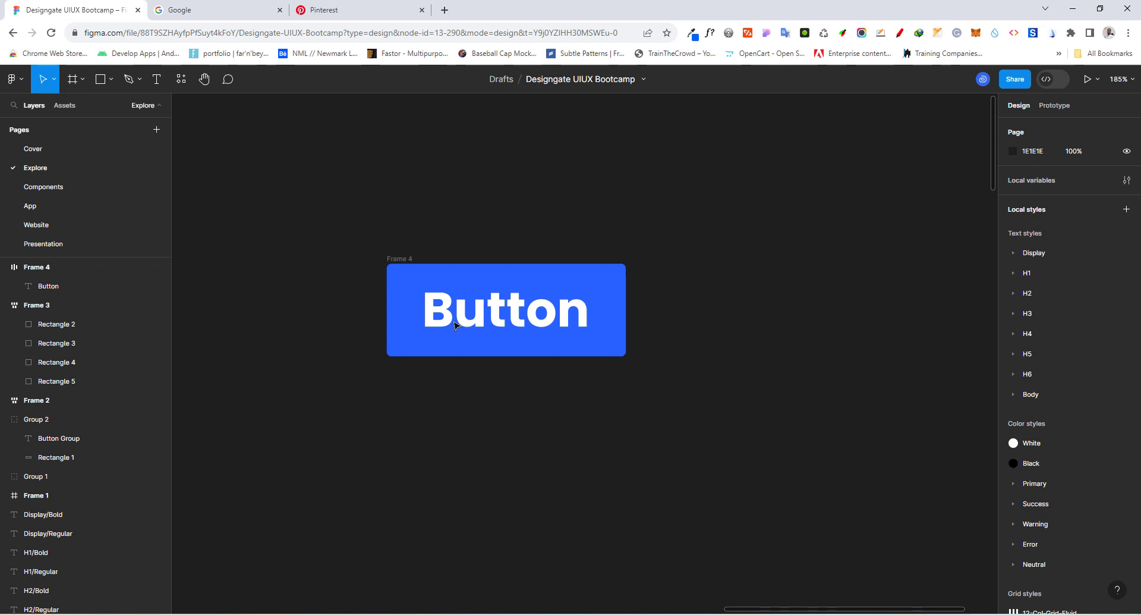
pyautogui.moveTo(406, 262); pyautogui.dragTo(594, 250)
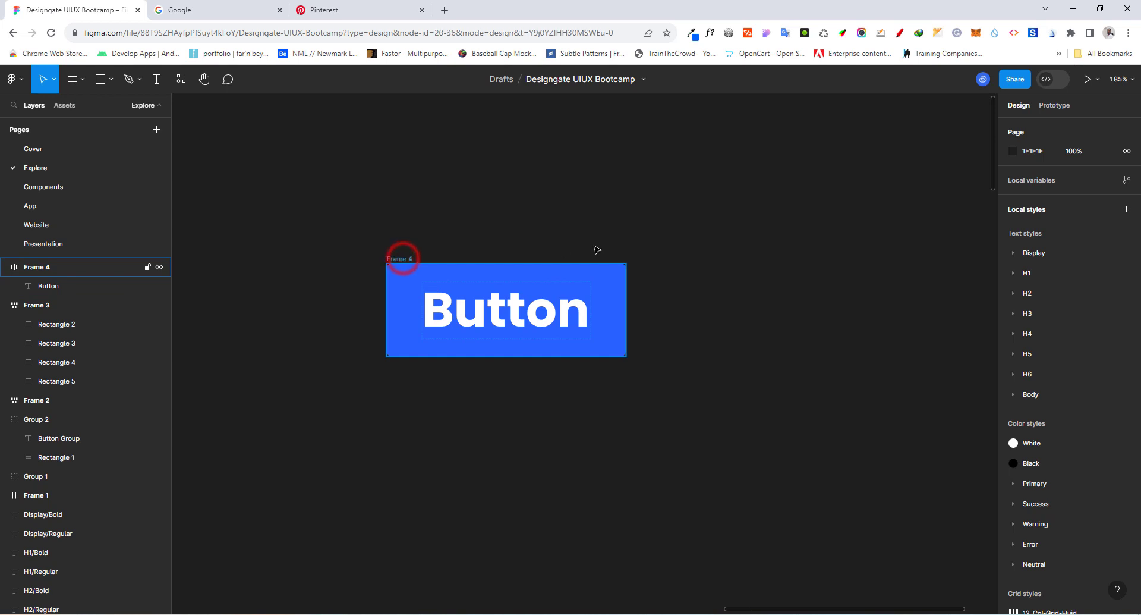
pyautogui.moveTo(422, 223); pyautogui.dragTo(334, 221)
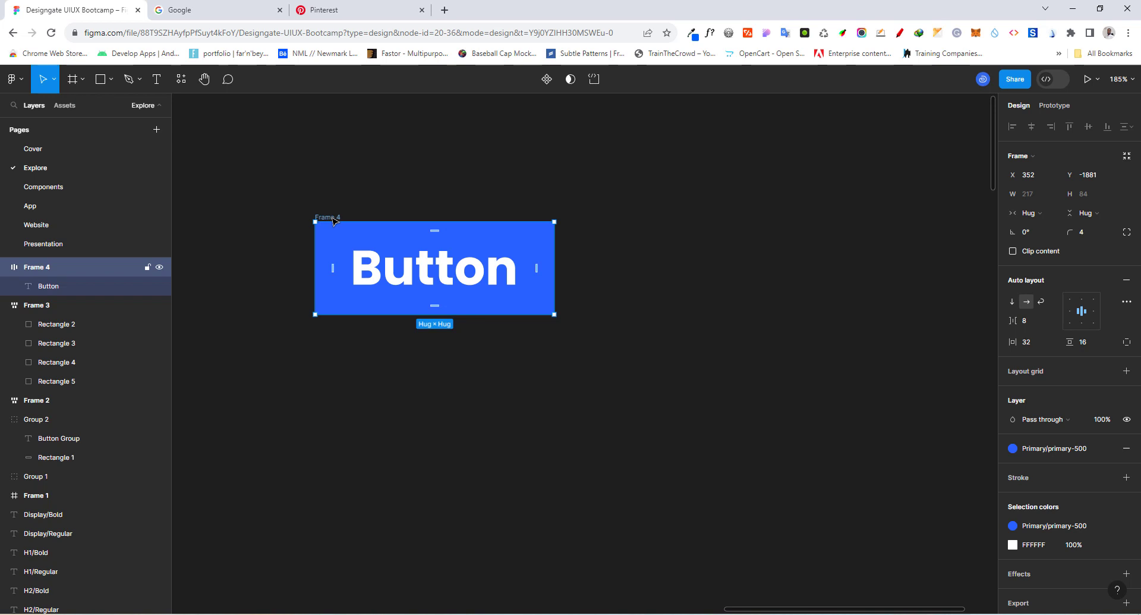
# Convert Frame 4 into a component and rename it Button.
pyautogui.moveTo(333, 221); pyautogui.dragTo(346, 197)
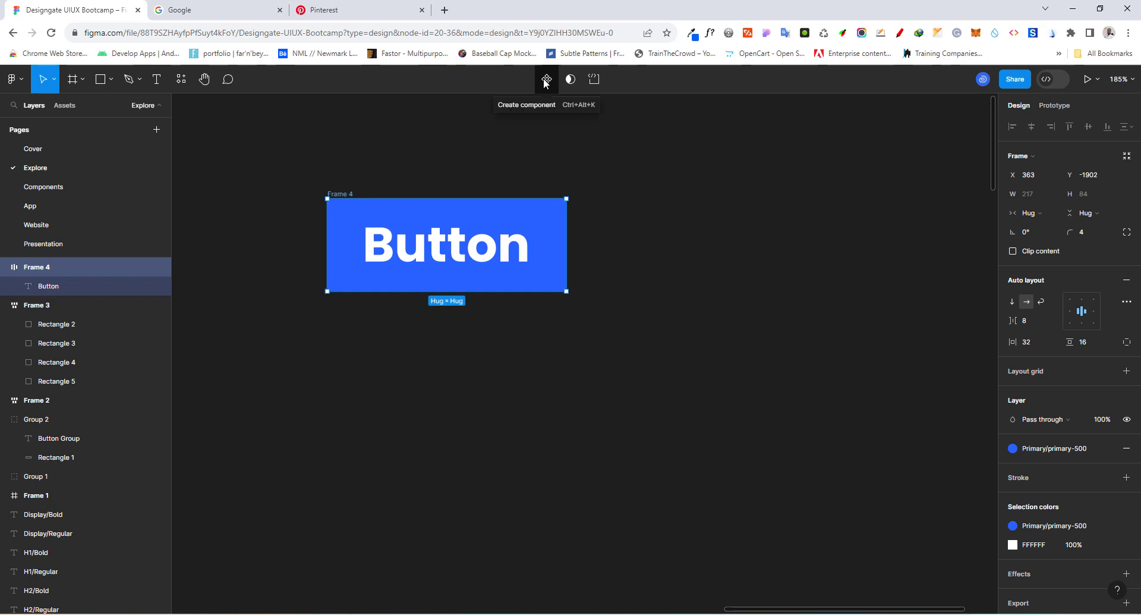
pyautogui.click(545, 81)
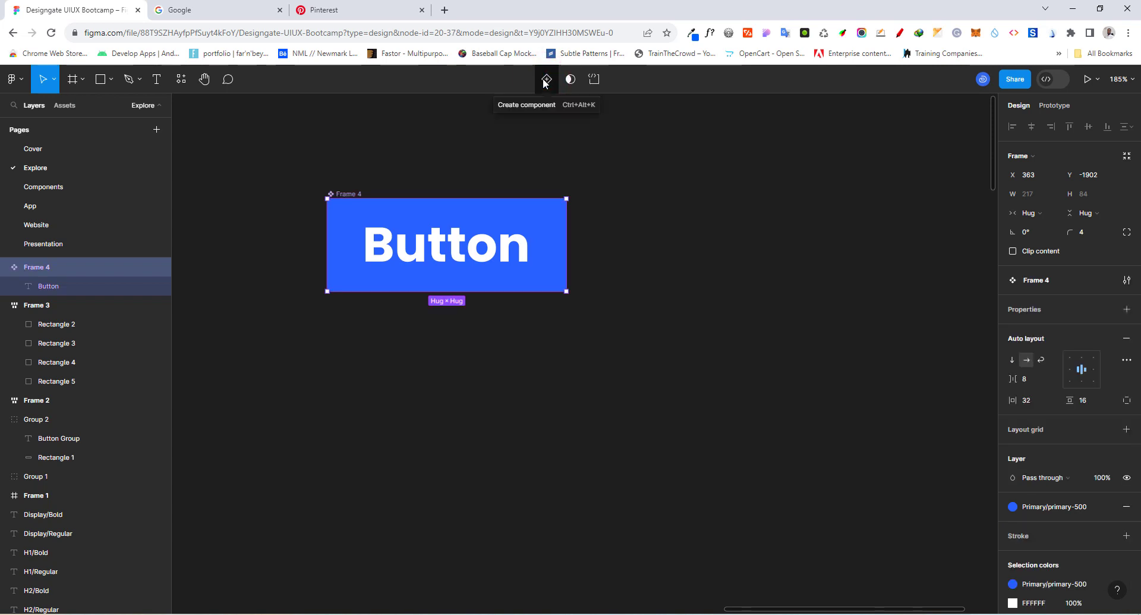
pyautogui.click(348, 195)
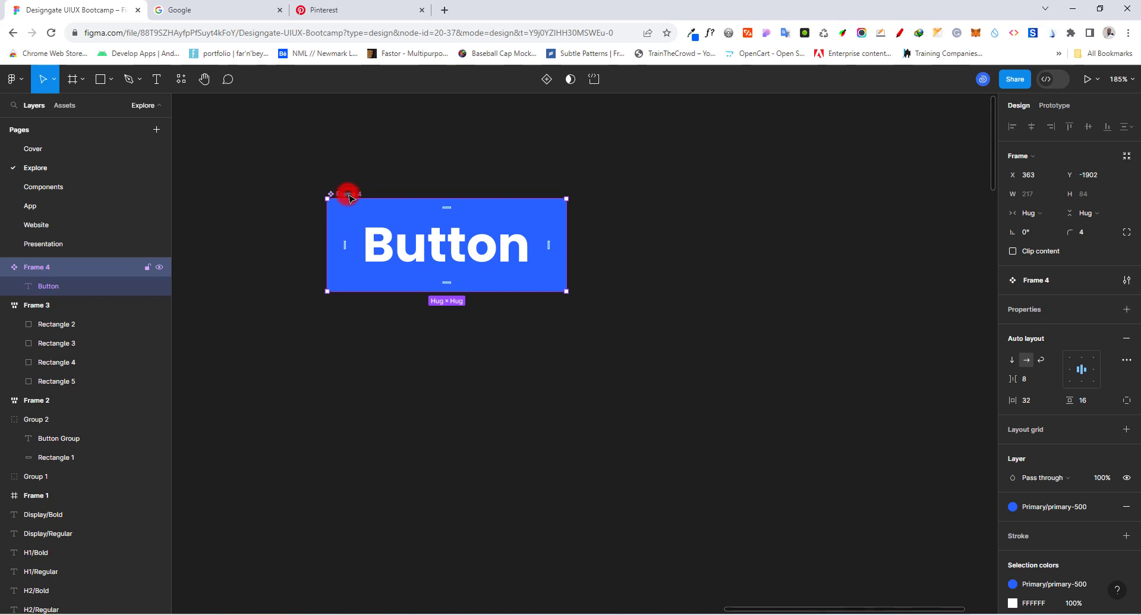
pyautogui.doubleClick(348, 195)
pyautogui.write('Button')
pyautogui.press('Return')
pyautogui.scroll(4, 370, 196)
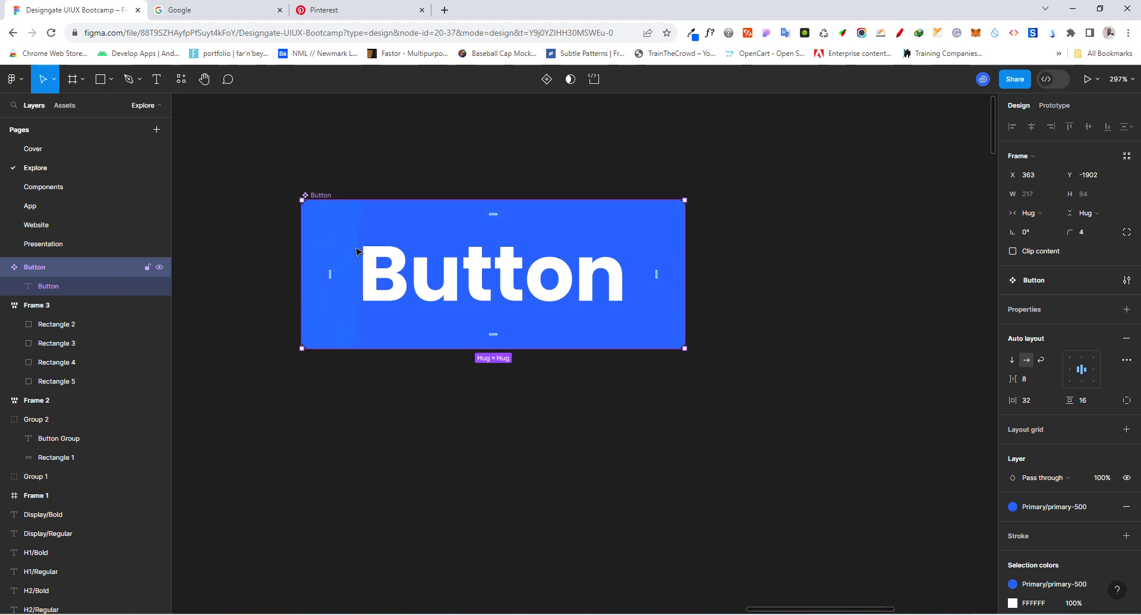
# Show the Button component under the Explore group of local components in Assets.
pyautogui.scroll(-5, 357, 251)
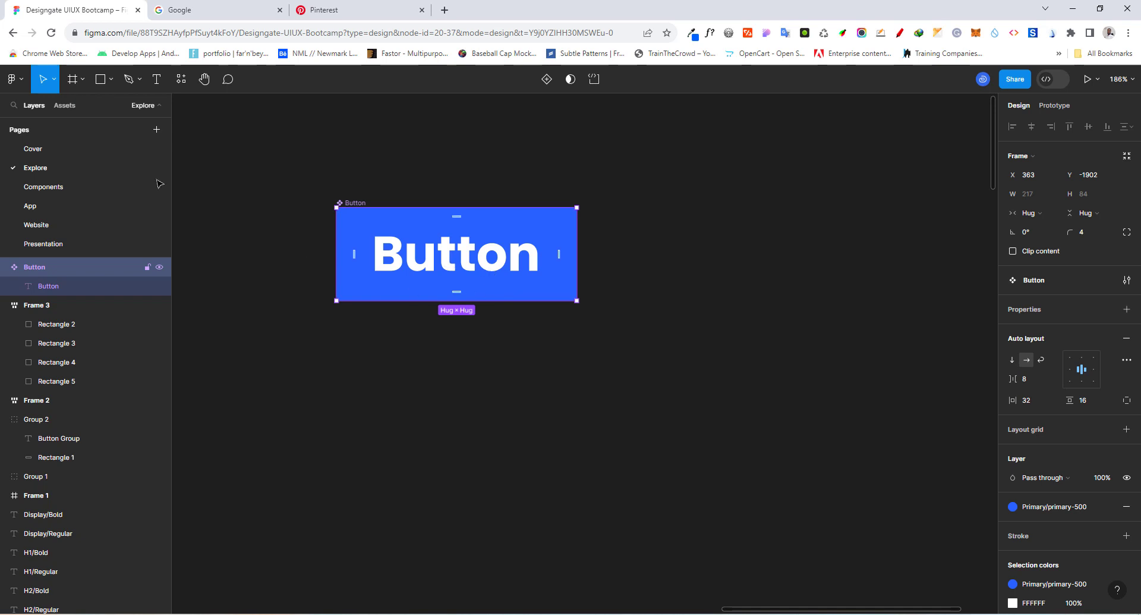
pyautogui.click(64, 106)
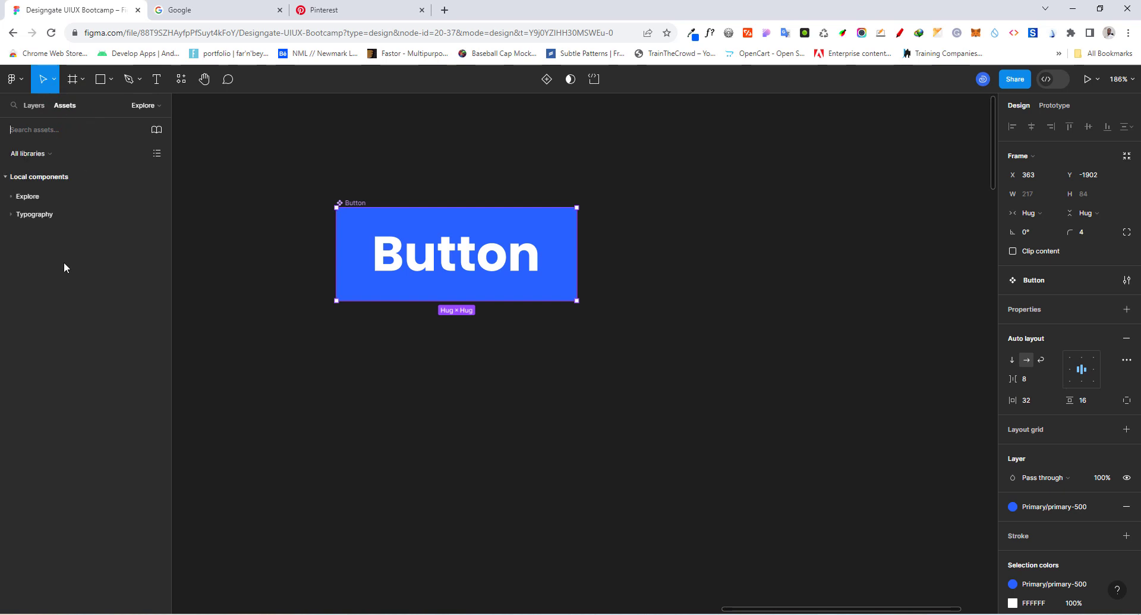
pyautogui.click(11, 196)
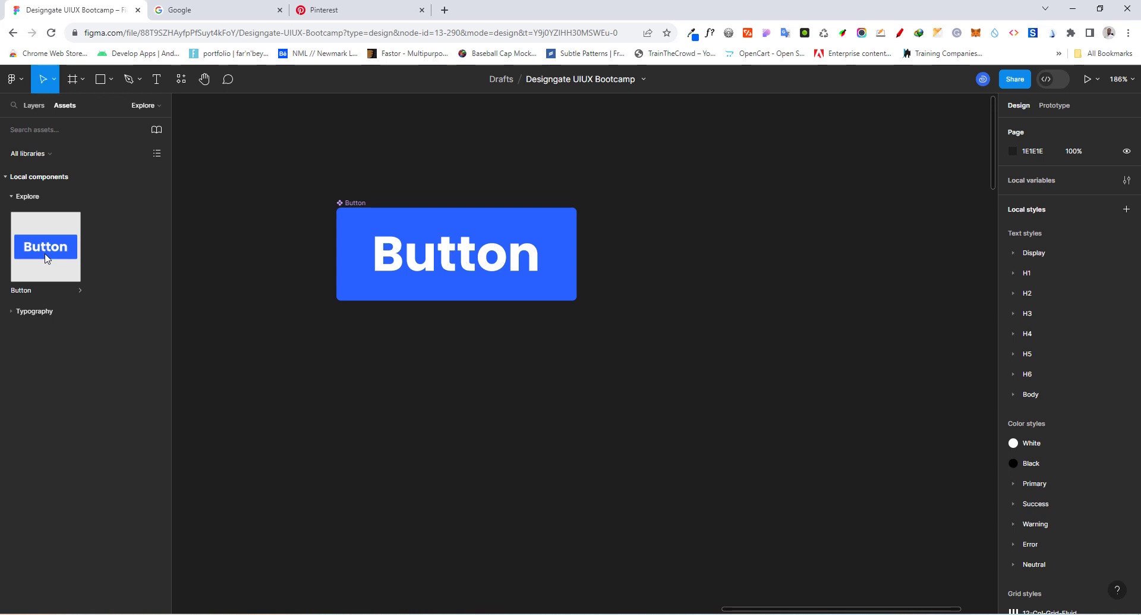
# Reposition the Button main component up and left on the canvas.
pyautogui.click(495, 244)
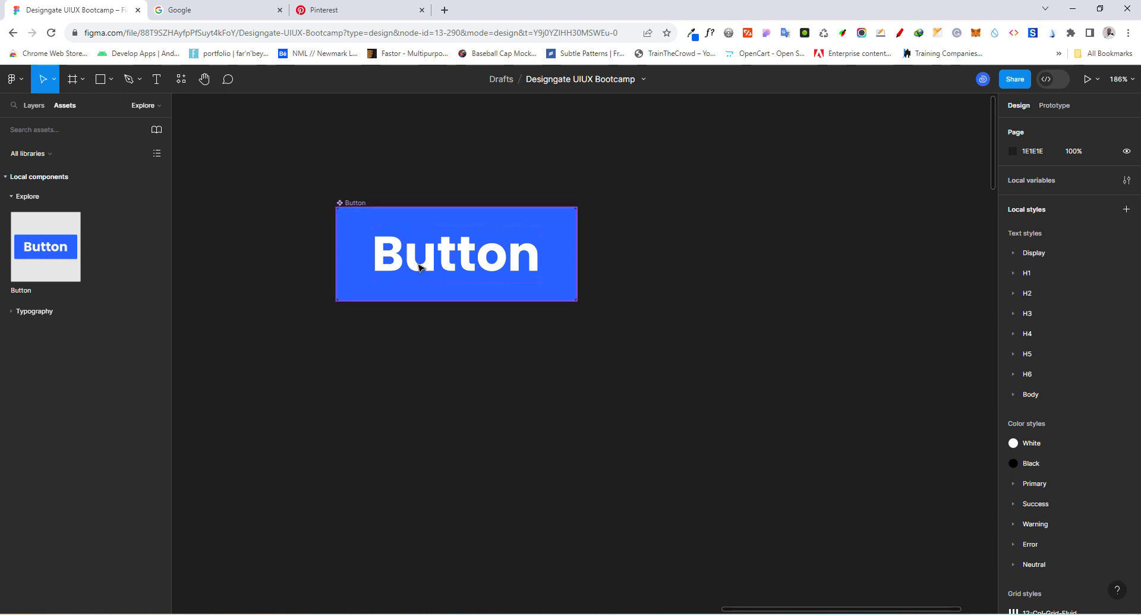
pyautogui.moveTo(419, 267); pyautogui.dragTo(567, 229)
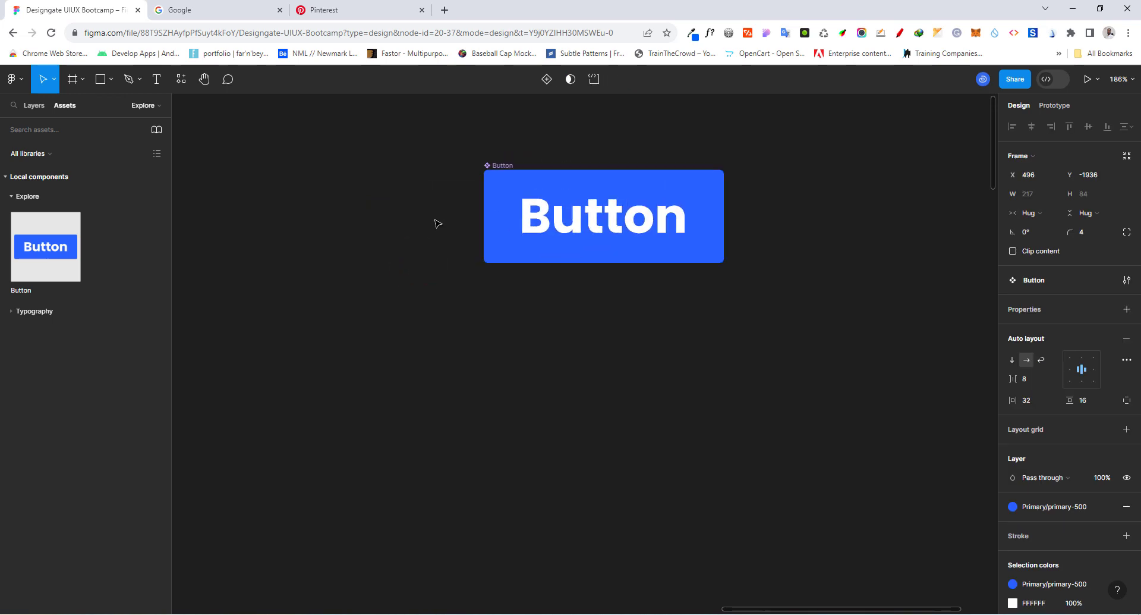
pyautogui.moveTo(437, 222); pyautogui.dragTo(317, 190)
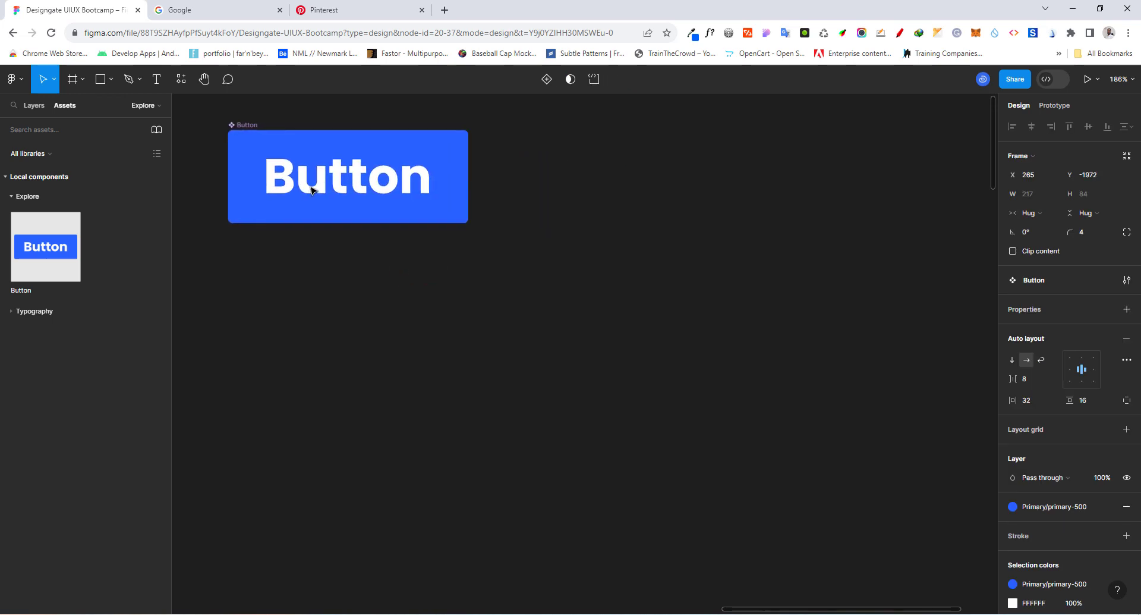
pyautogui.click(311, 189)
# Place a Button instance from Assets below it and duplicate it twice.
pyautogui.moveTo(45, 247); pyautogui.dragTo(645, 319)
pyautogui.hotkey('ctrl', 'd')
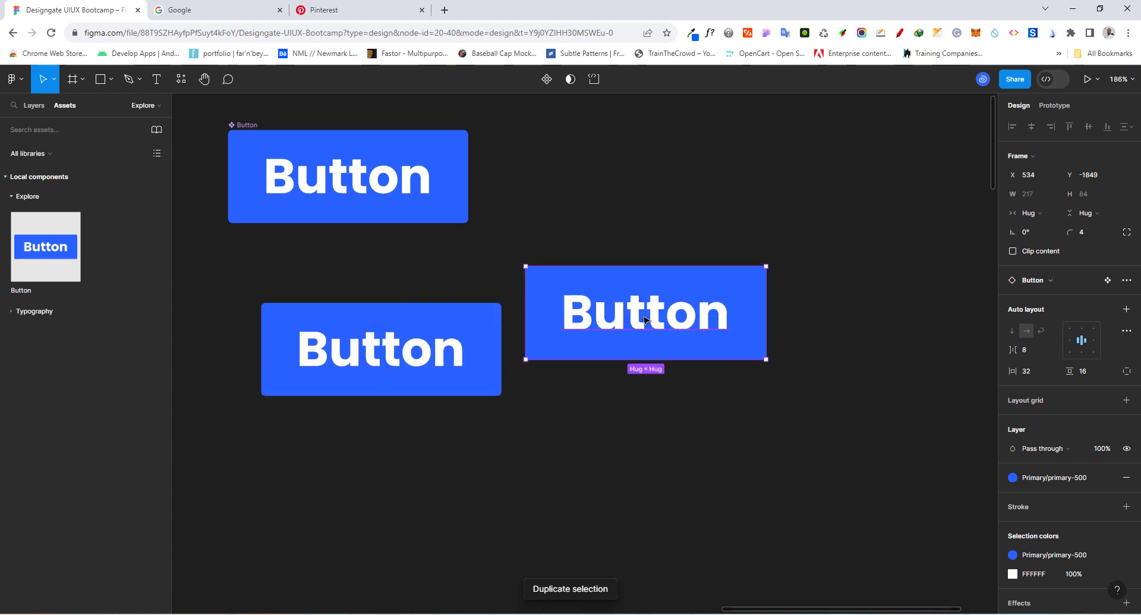
pyautogui.hotkey('ctrl', 'd')
pyautogui.scroll(-5, 533, 408)
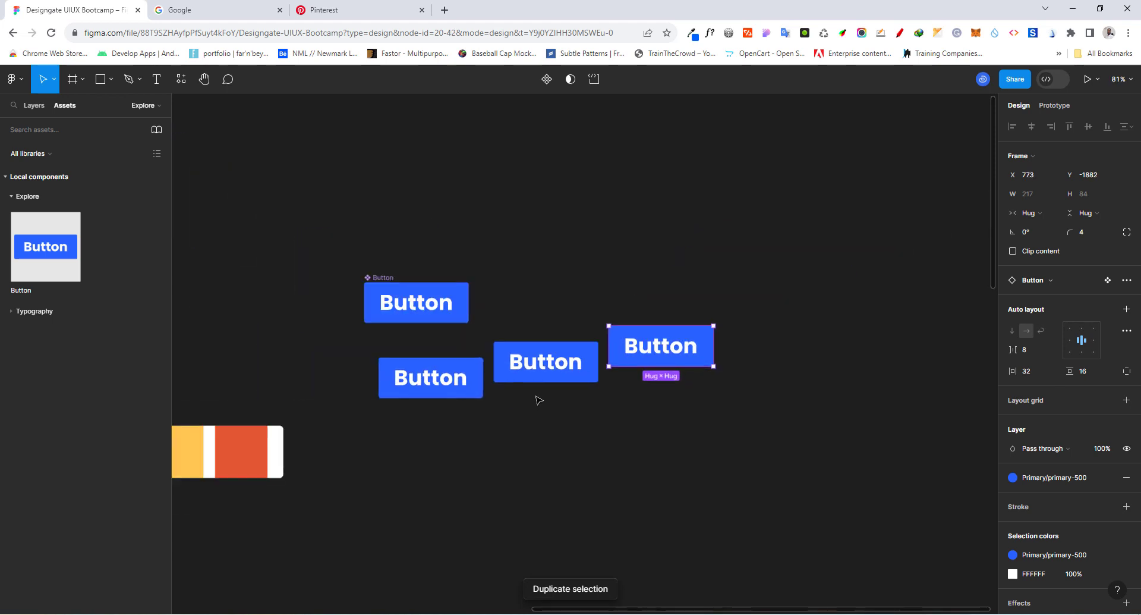
pyautogui.scroll(2, 533, 370)
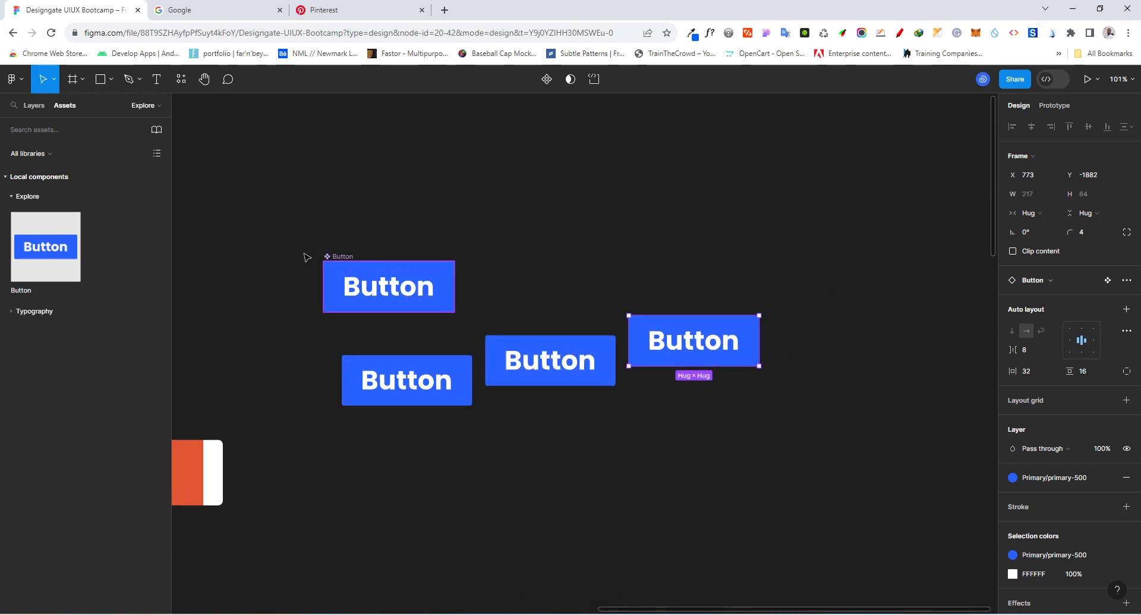
# Move the Button component up and fill it with the Success/success-500 green style.
pyautogui.click(342, 256)
pyautogui.moveTo(345, 257); pyautogui.dragTo(374, 132)
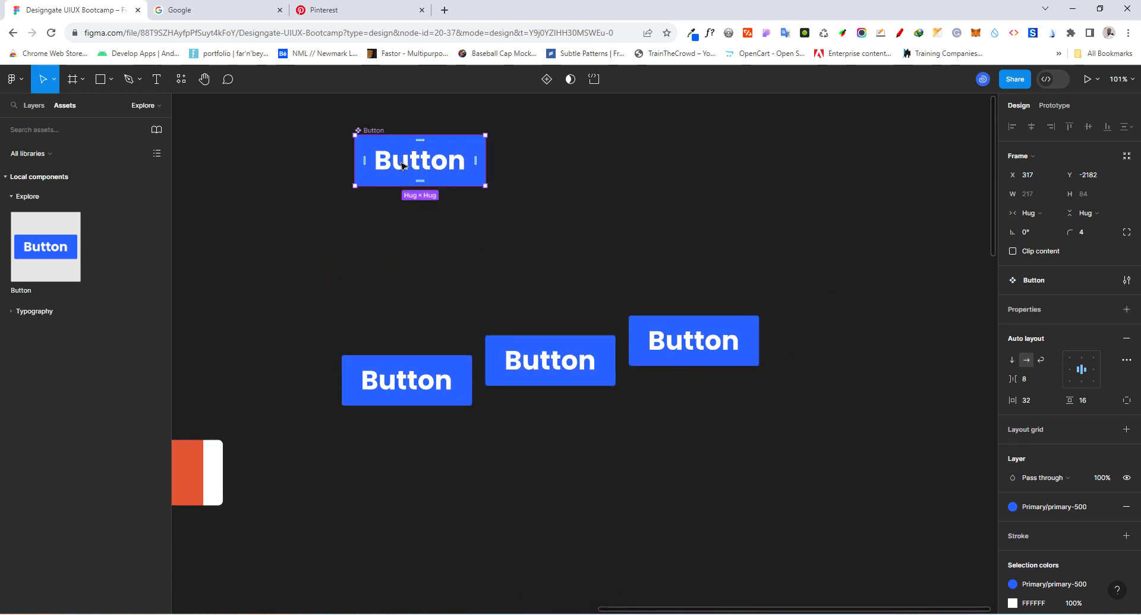
pyautogui.click(749, 413)
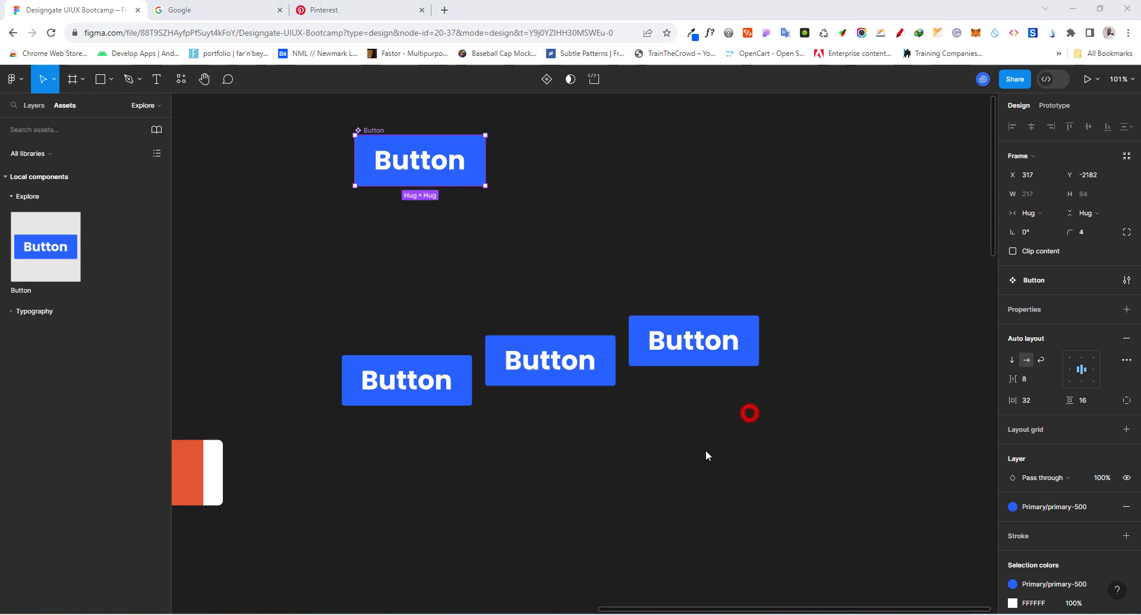
pyautogui.click(1046, 515)
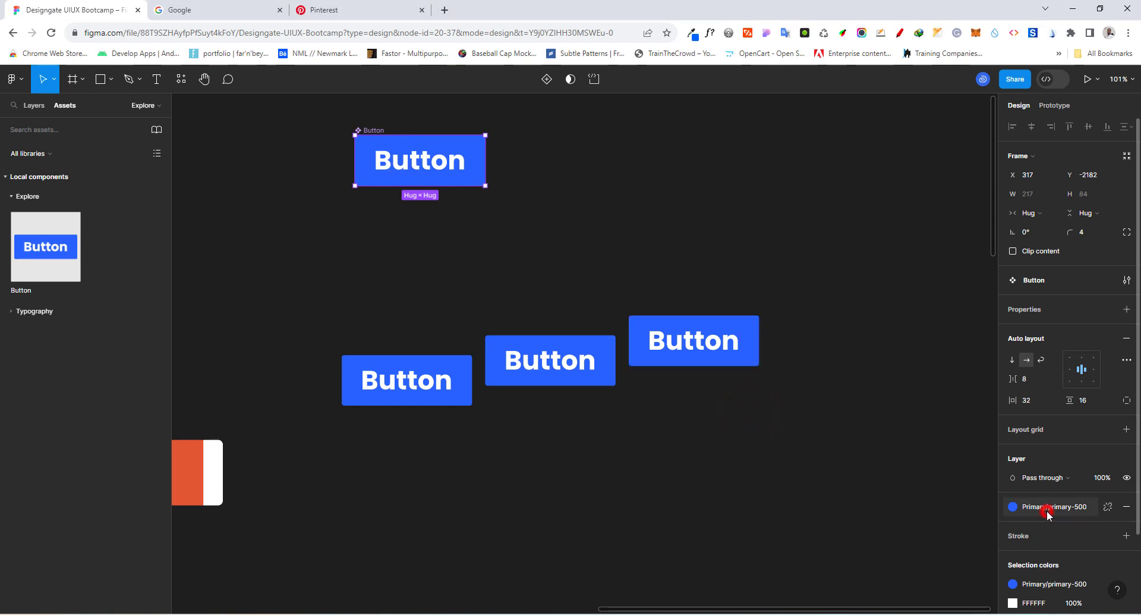
pyautogui.scroll(-5, 947, 445)
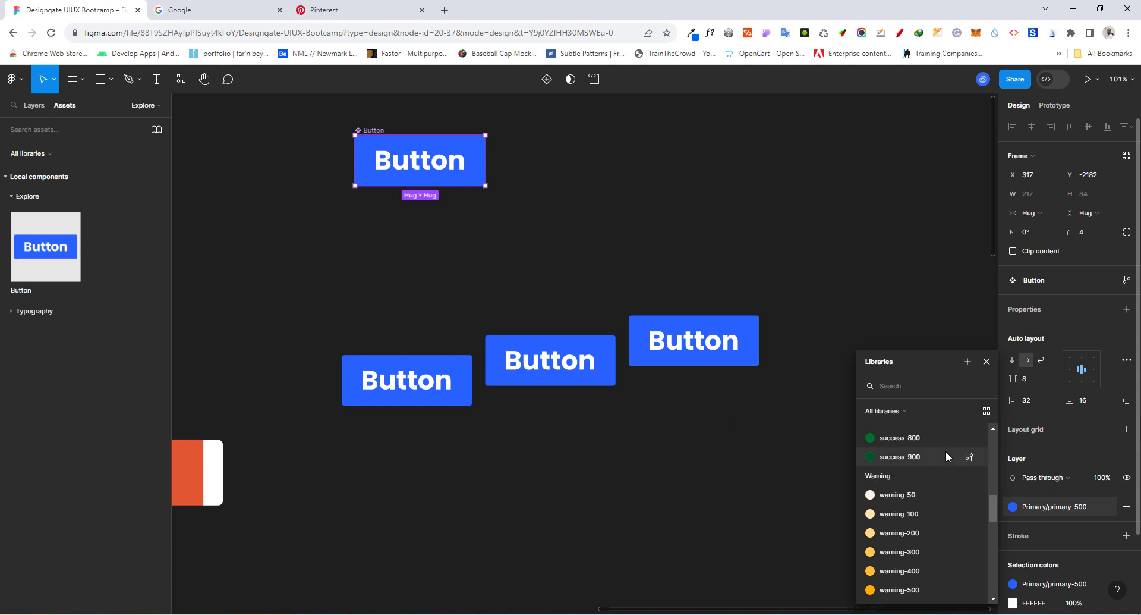
pyautogui.scroll(1, 945, 451)
pyautogui.click(904, 445)
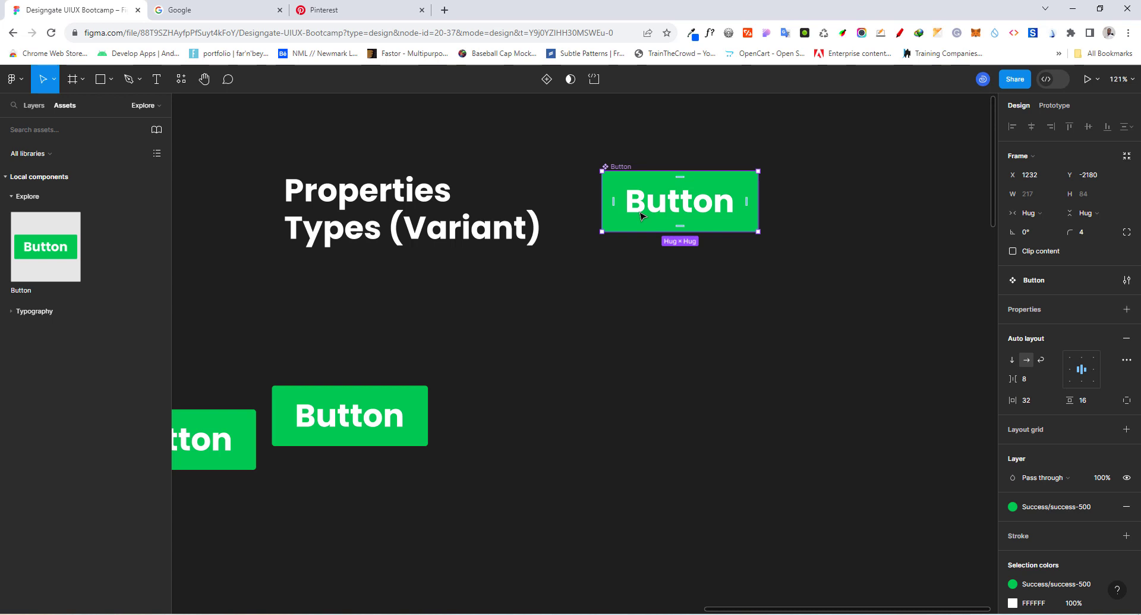
# Nudge the Button component higher and add a second variant.
pyautogui.scroll(-3, 627, 257)
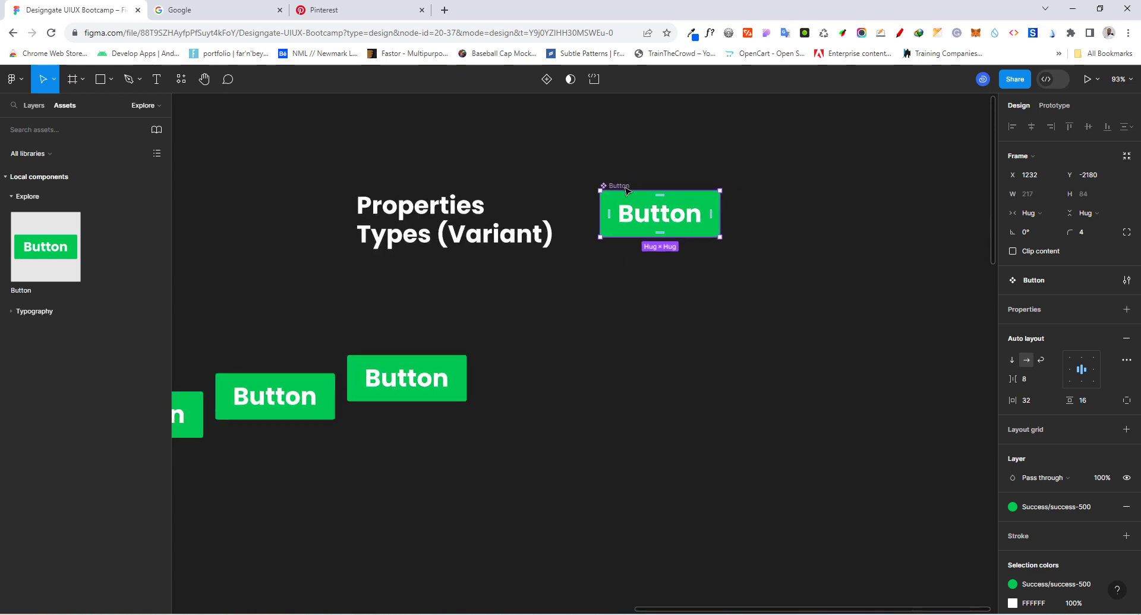
pyautogui.moveTo(627, 191); pyautogui.dragTo(629, 143)
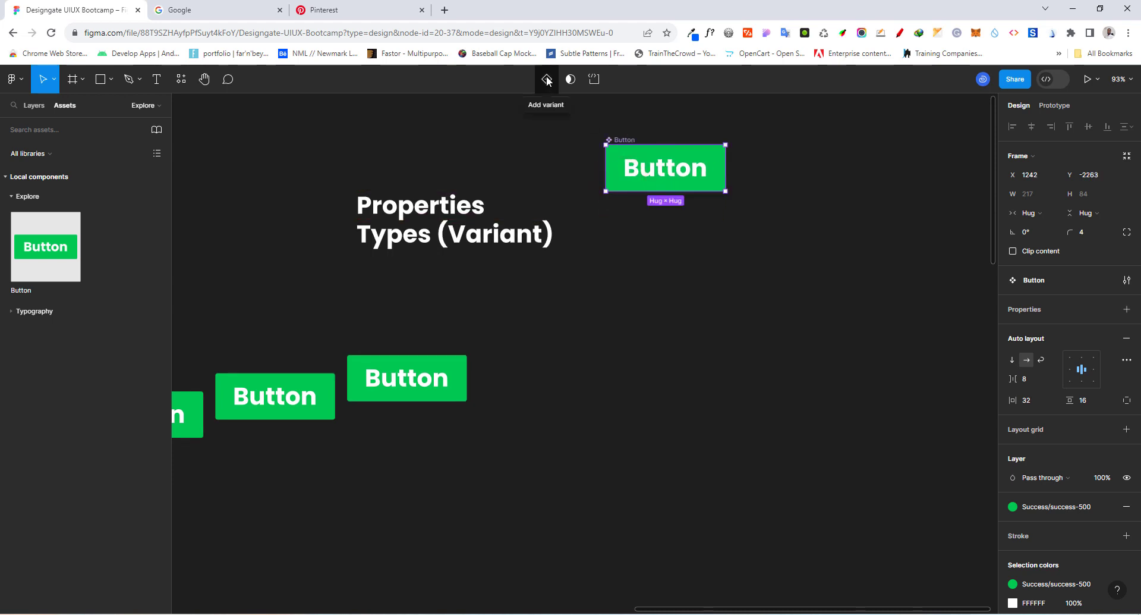
pyautogui.click(547, 79)
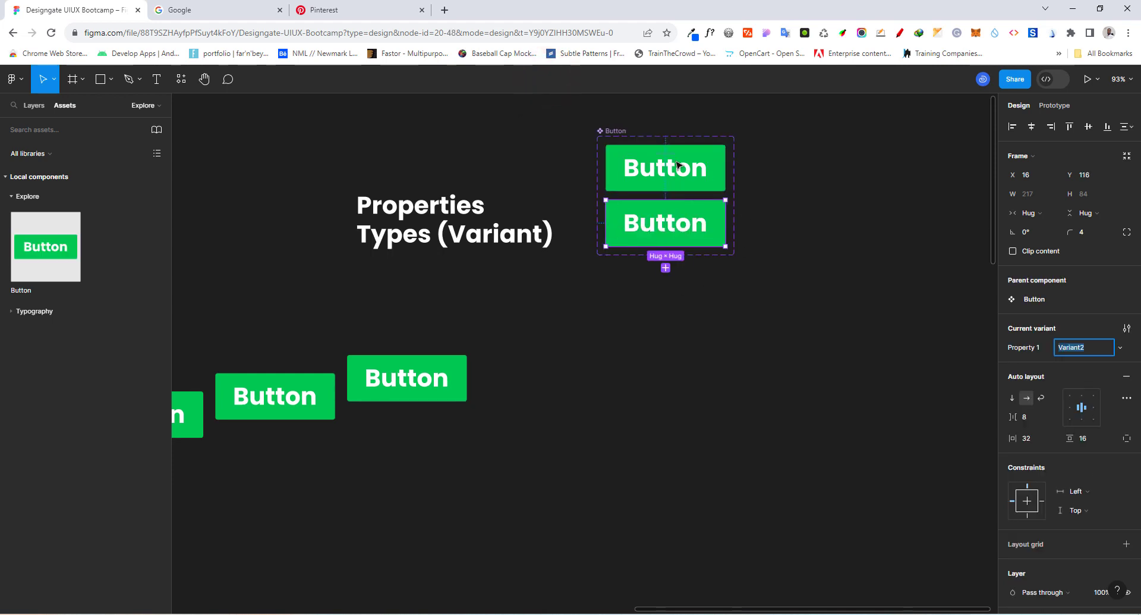
# Rename the variant property to Color and set the new variant's value to Blue.
pyautogui.doubleClick(1024, 347)
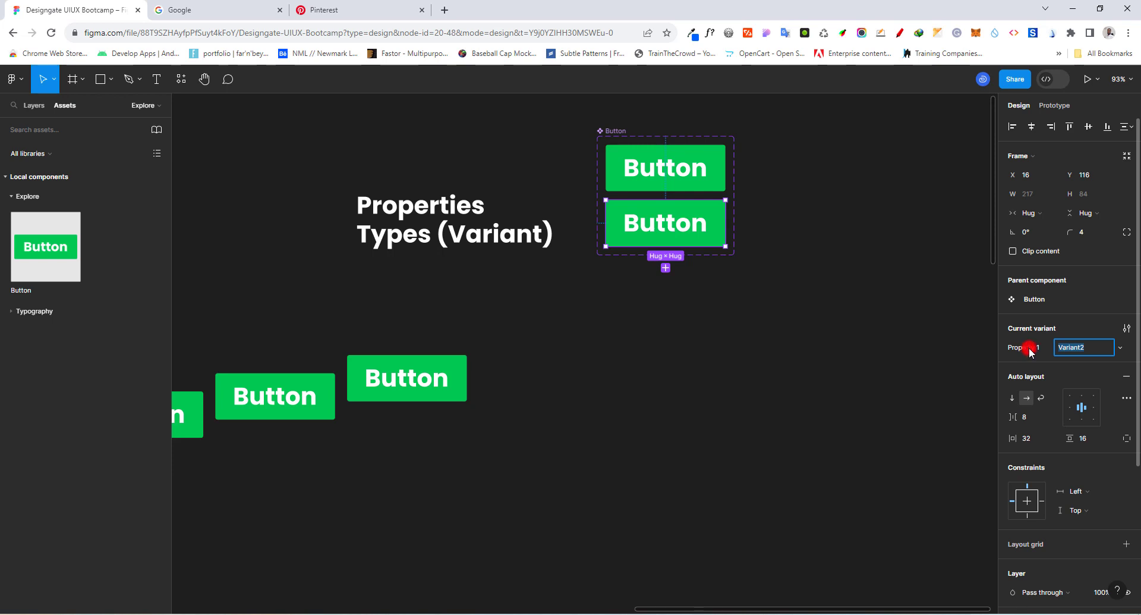
pyautogui.write('Color')
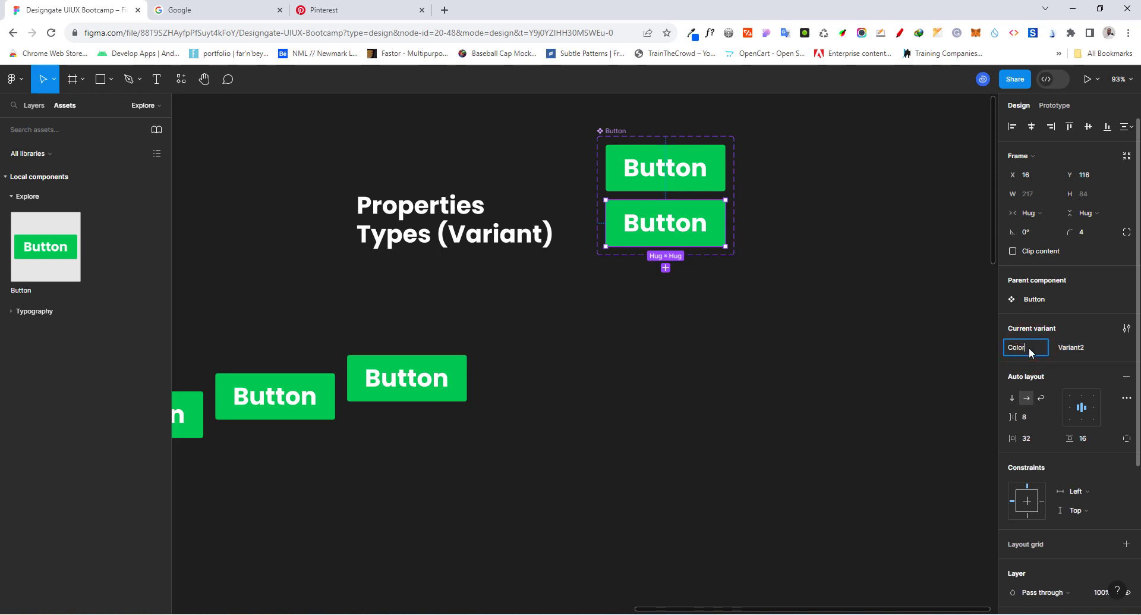
pyautogui.press('Return')
pyautogui.click(1080, 348)
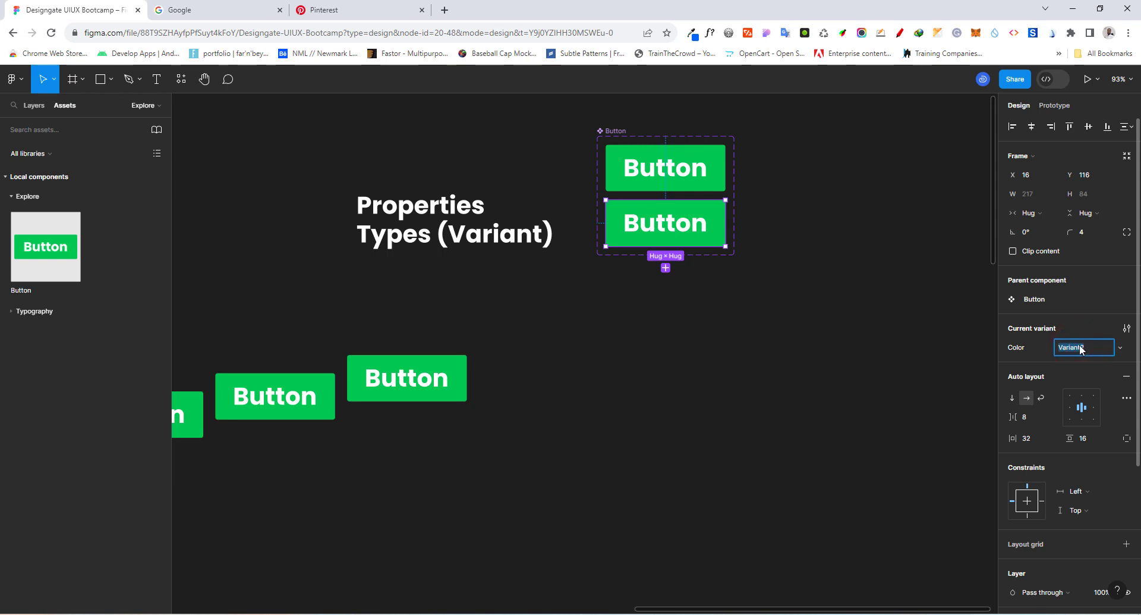
pyautogui.write('Blue')
pyautogui.press('Return')
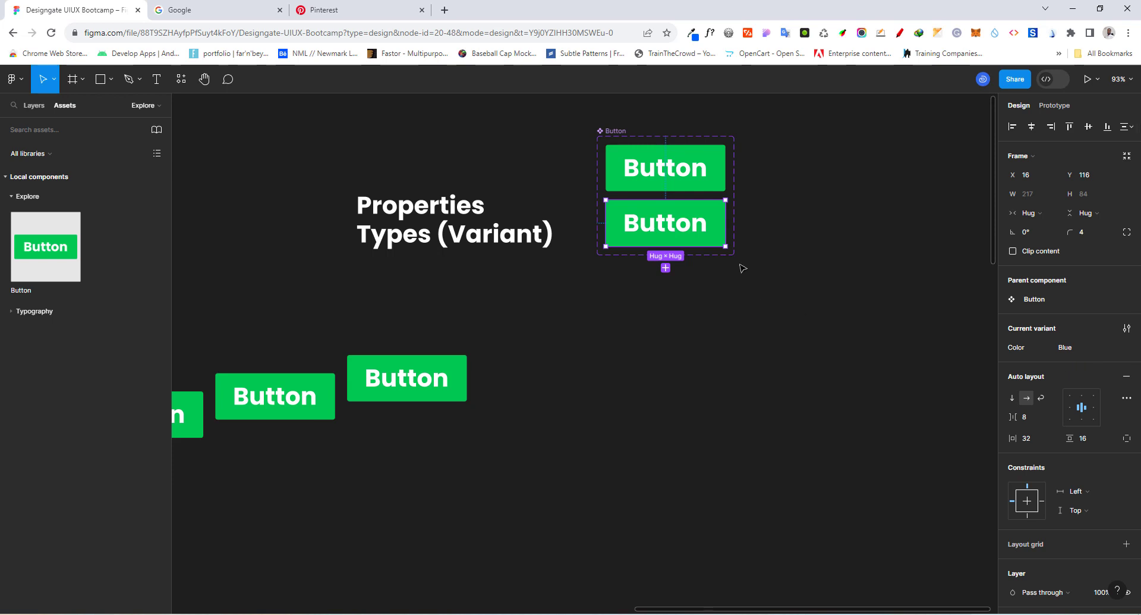
# Fill the Blue variant with the Primary/primary-500 style.
pyautogui.scroll(-3, 1065, 537)
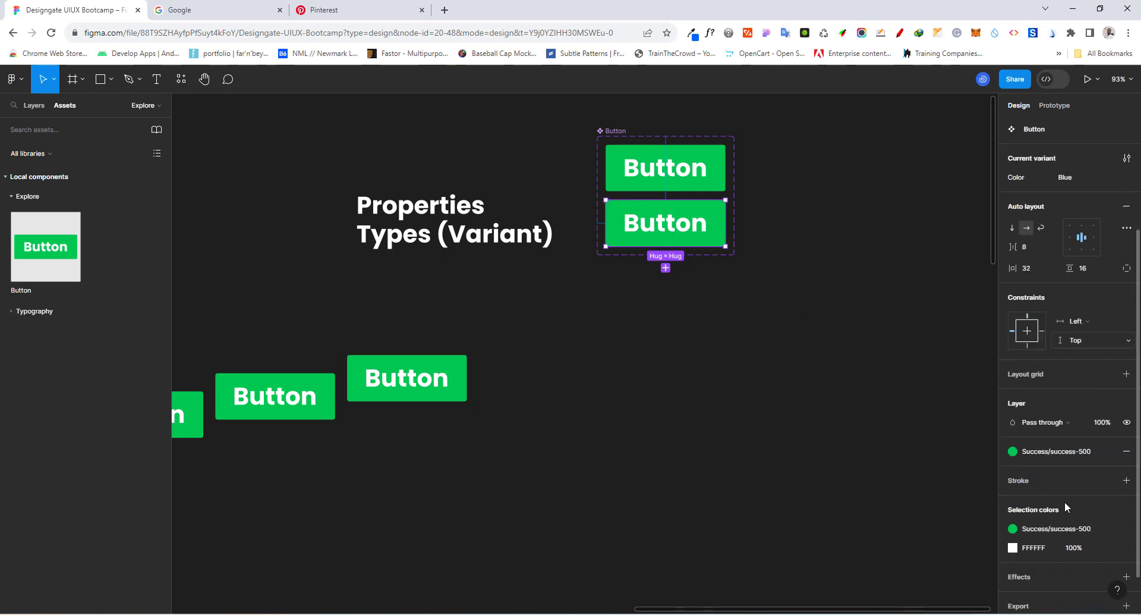
pyautogui.click(1058, 443)
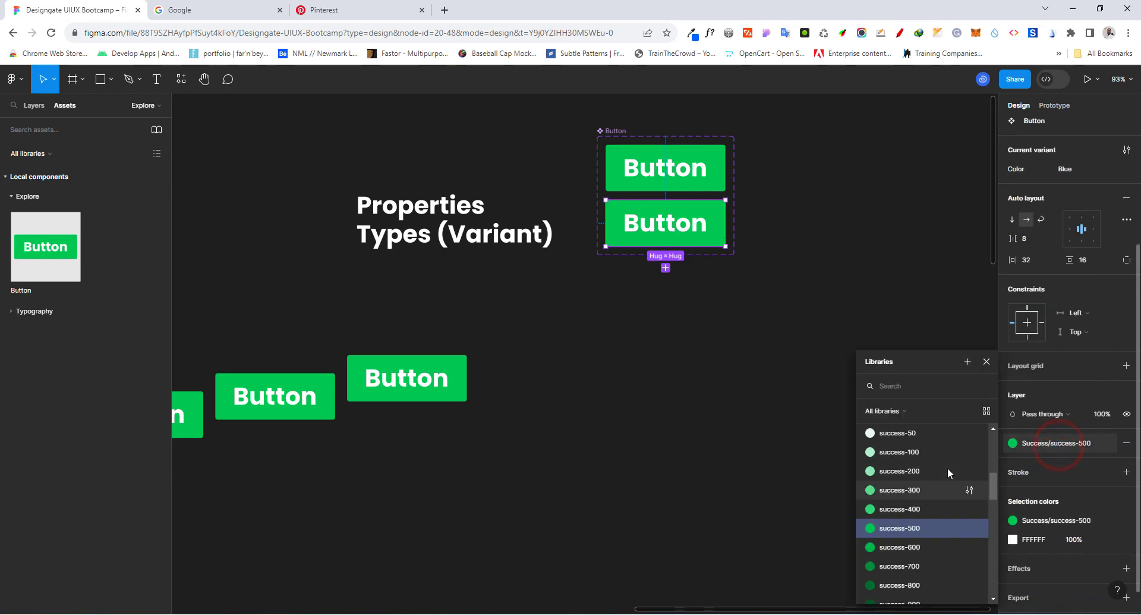
pyautogui.scroll(2, 947, 467)
pyautogui.scroll(-2, 948, 467)
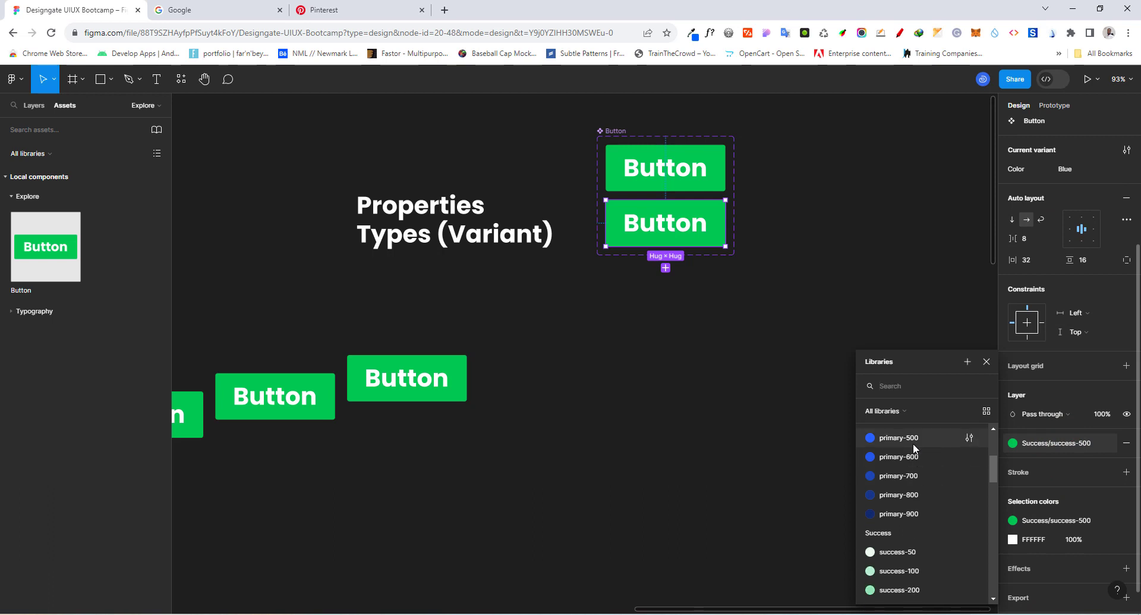
pyautogui.click(914, 443)
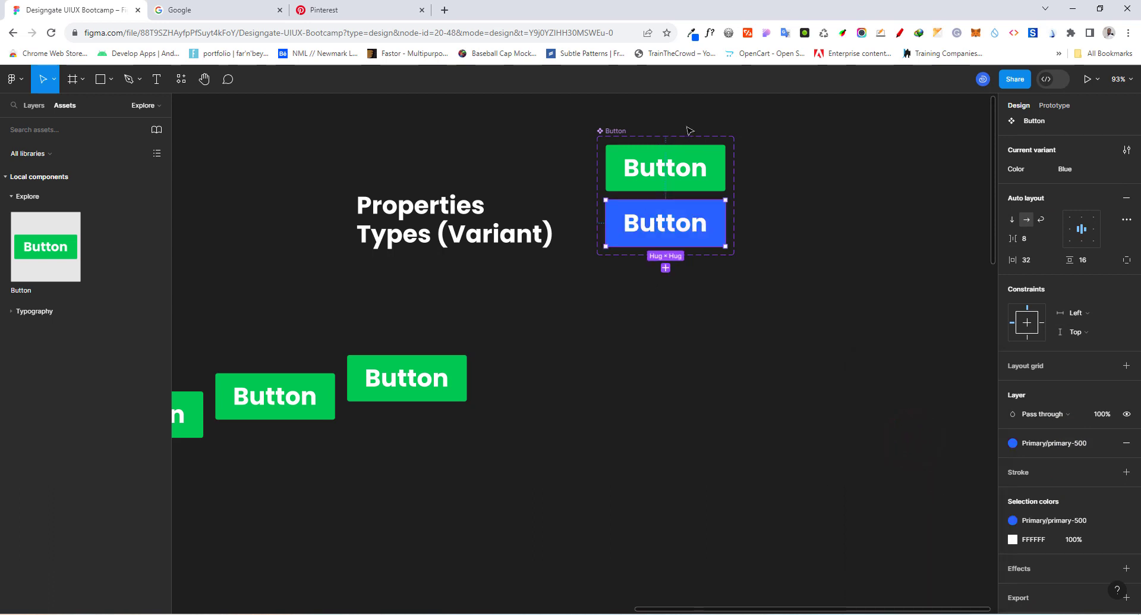
# Set the top variant's Color value to Green.
pyautogui.click(704, 157)
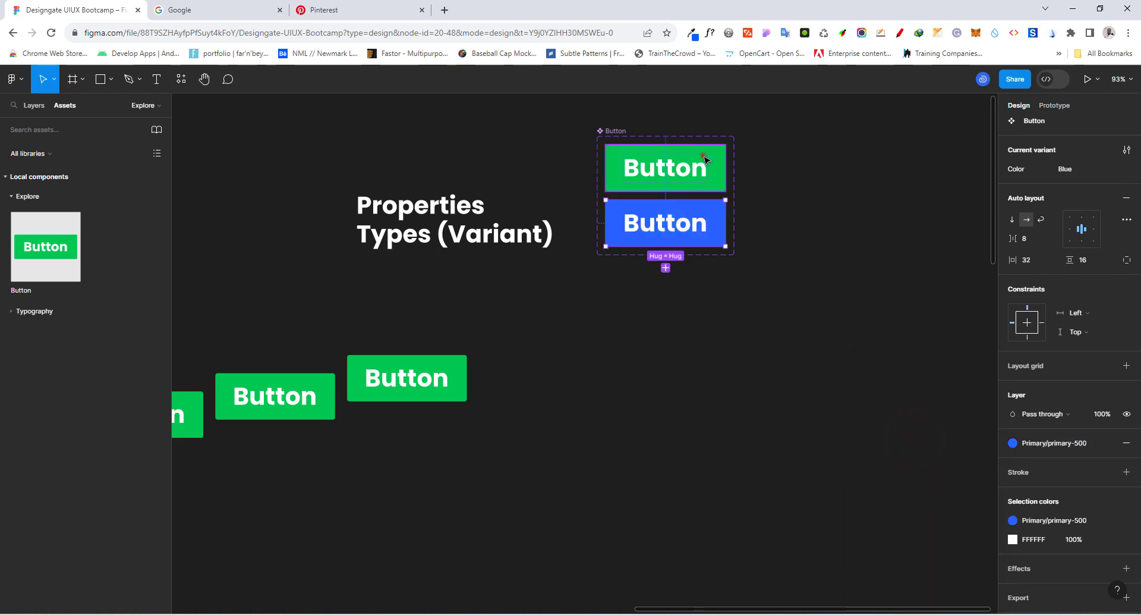
pyautogui.click(1077, 351)
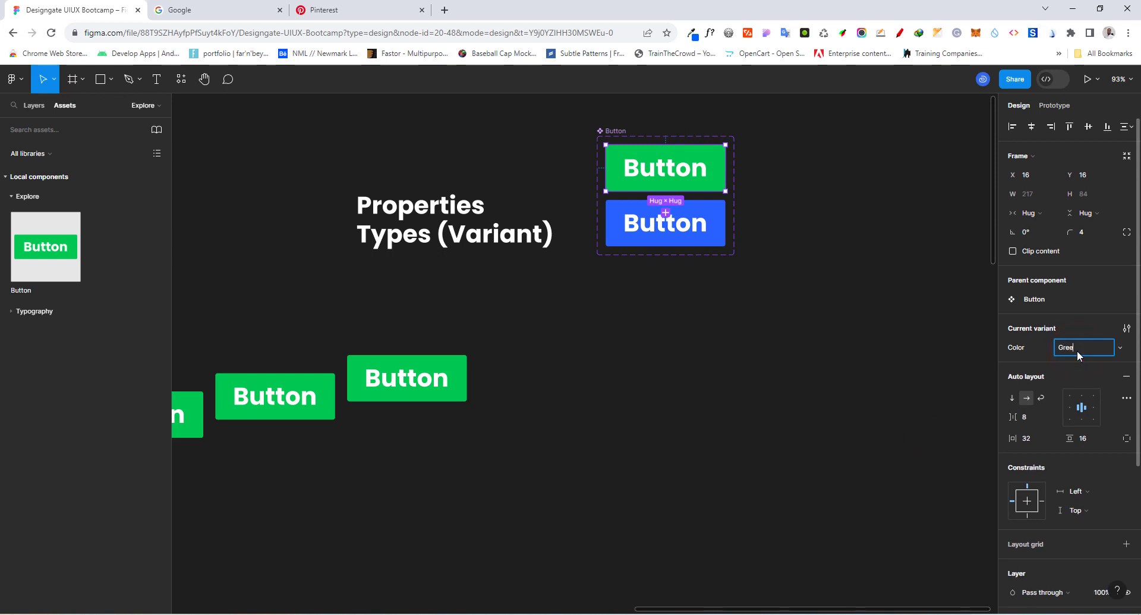
pyautogui.press('Return')
pyautogui.click(608, 321)
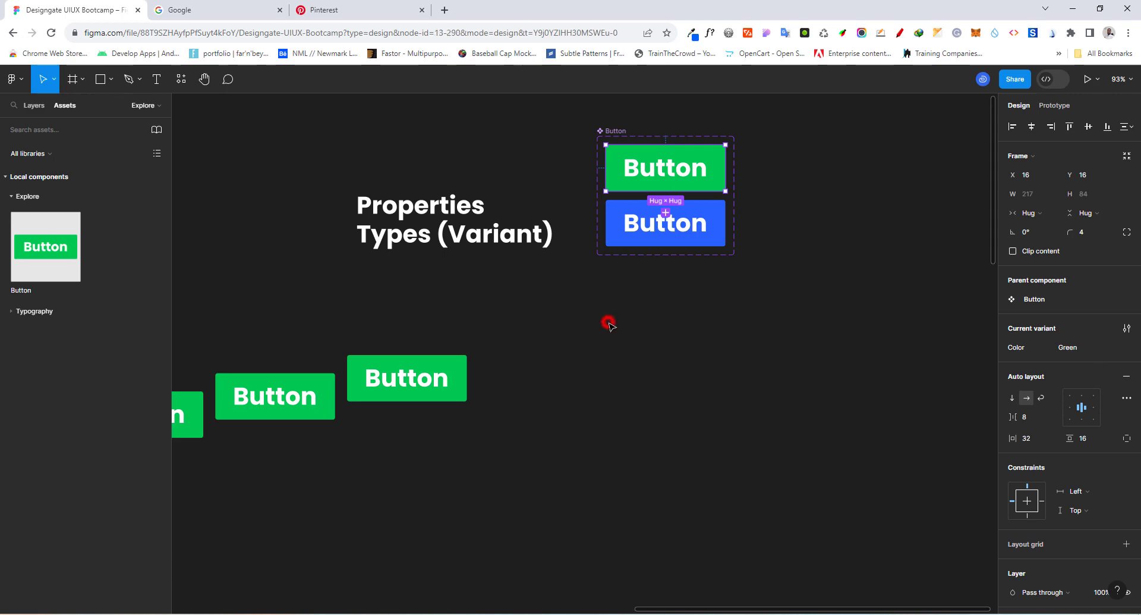
# Add a third variant to the Button set with Color value Red.
pyautogui.click(612, 130)
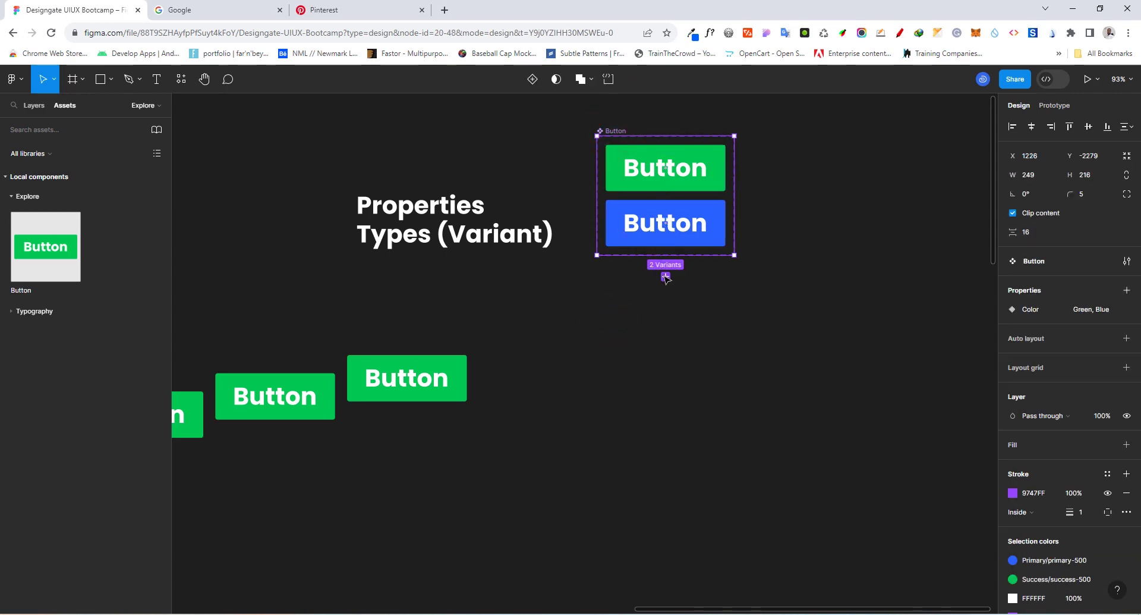
pyautogui.click(664, 276)
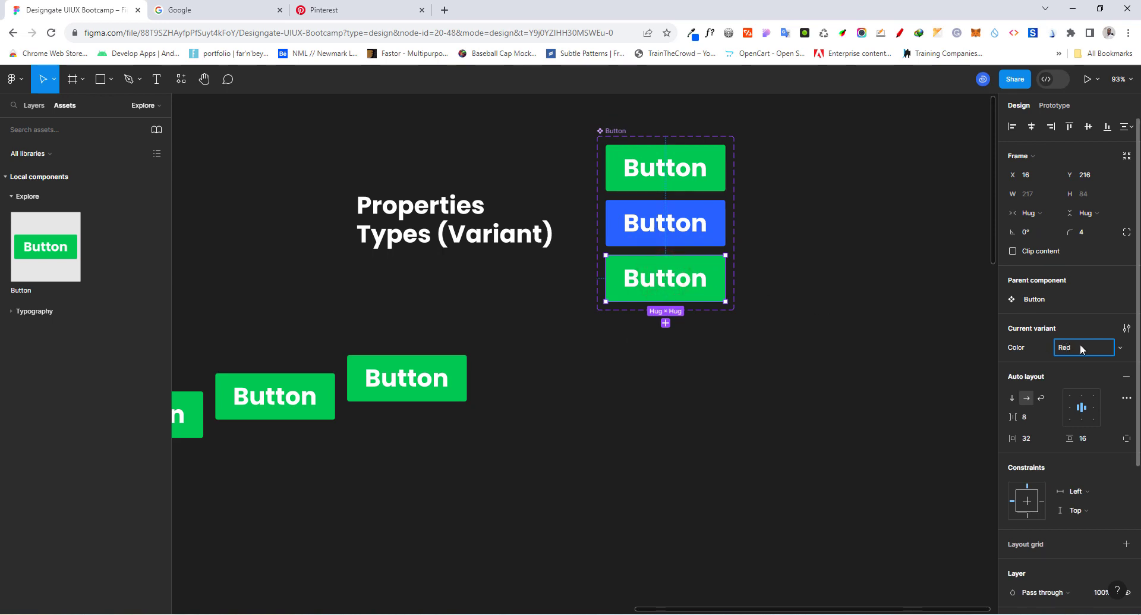
pyautogui.press('Return')
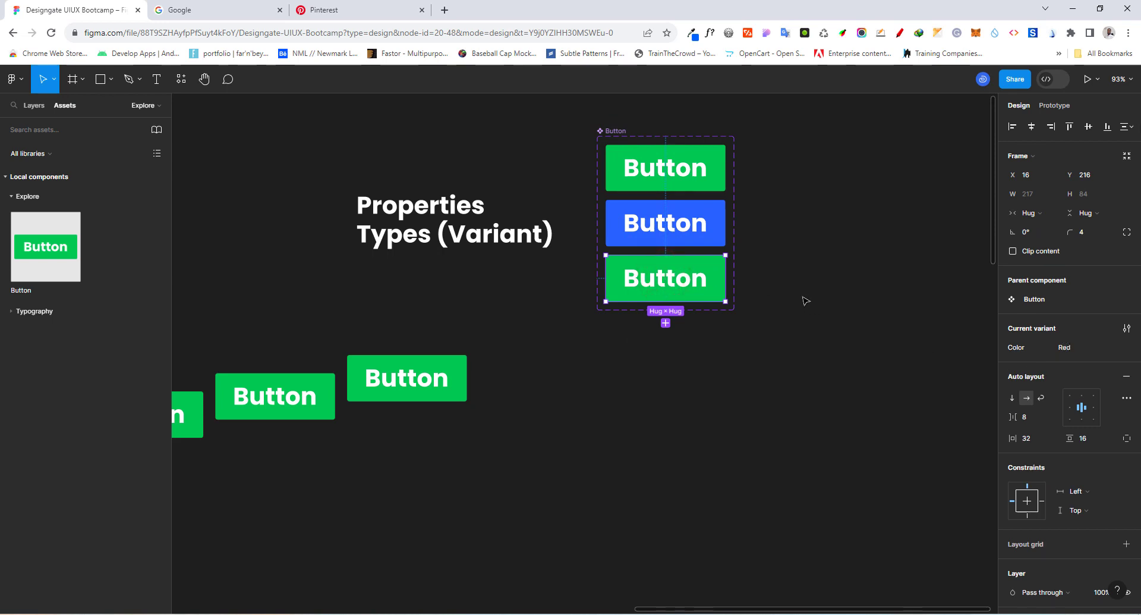
# Fill the Red variant with the Error/error-400 style.
pyautogui.scroll(-3, 1073, 475)
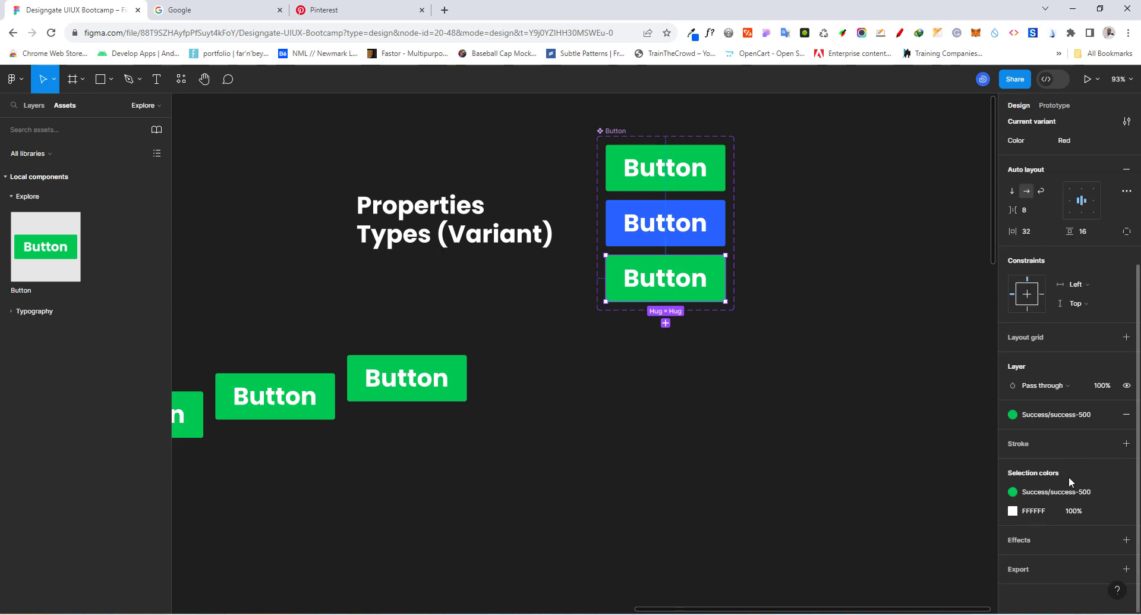
pyautogui.click(1021, 416)
pyautogui.scroll(-3, 919, 438)
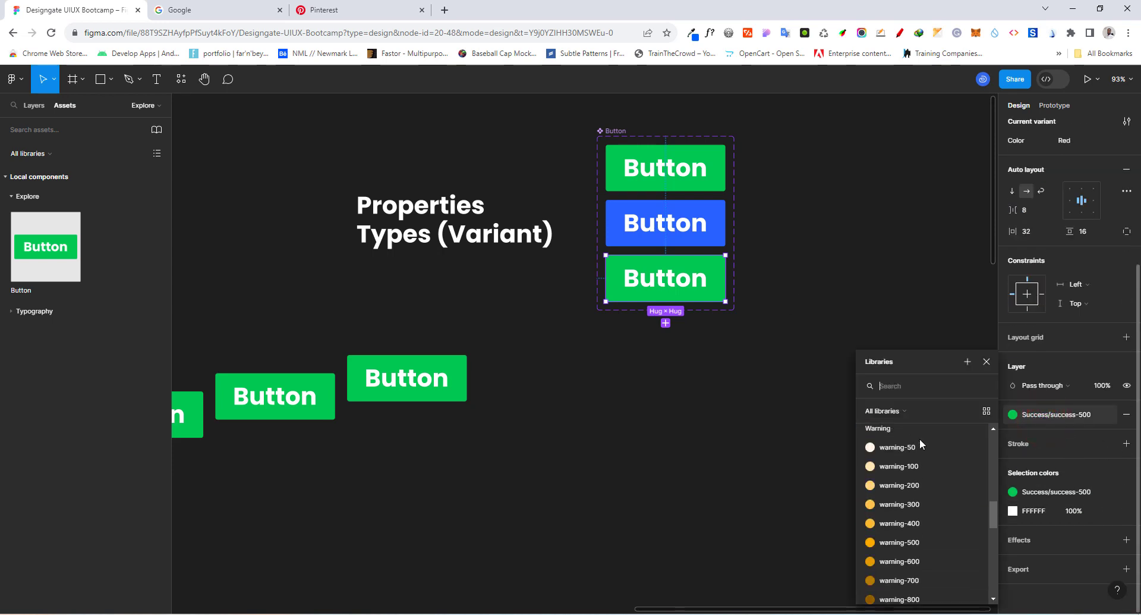
pyautogui.scroll(-4, 919, 446)
pyautogui.click(916, 490)
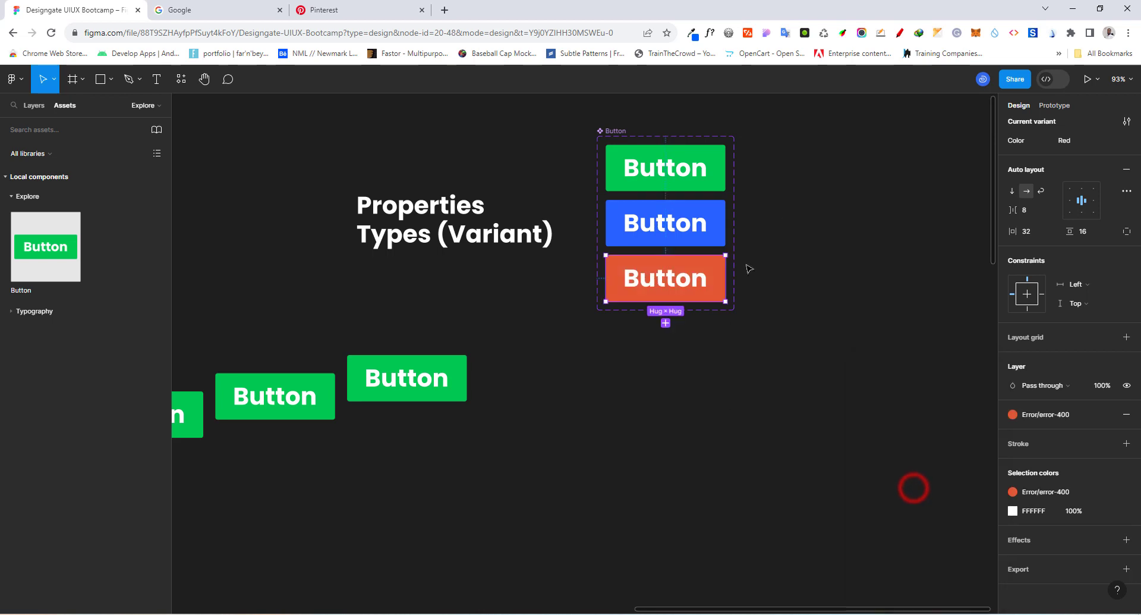
pyautogui.click(787, 194)
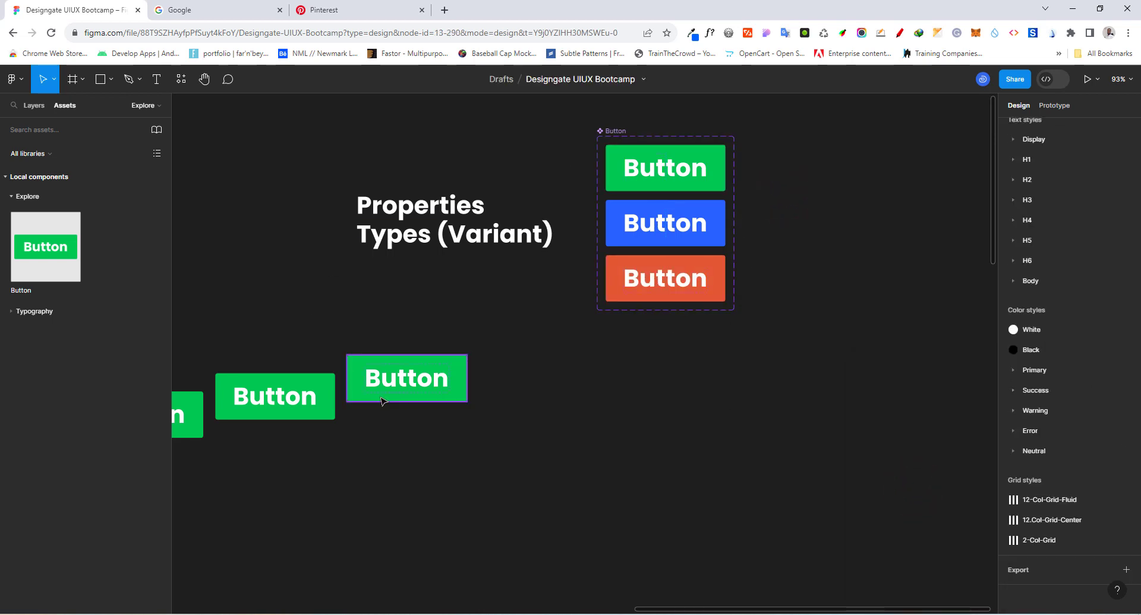
# Select the rightmost green Button instance and nudge it slightly to the right.
pyautogui.click(426, 372)
pyautogui.click(395, 375)
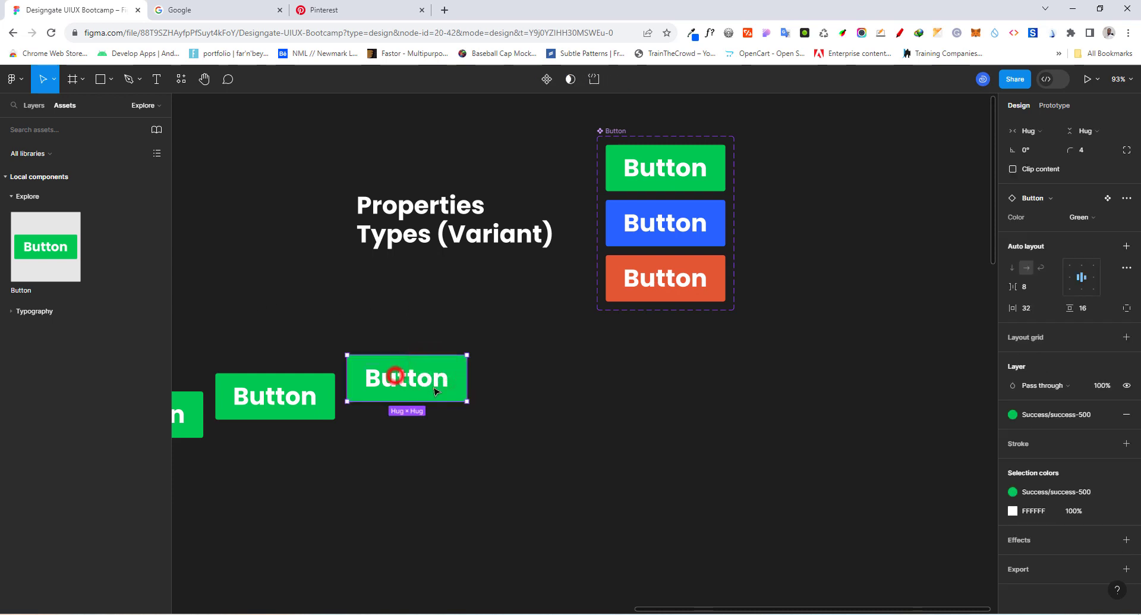
pyautogui.moveTo(436, 391); pyautogui.dragTo(484, 396)
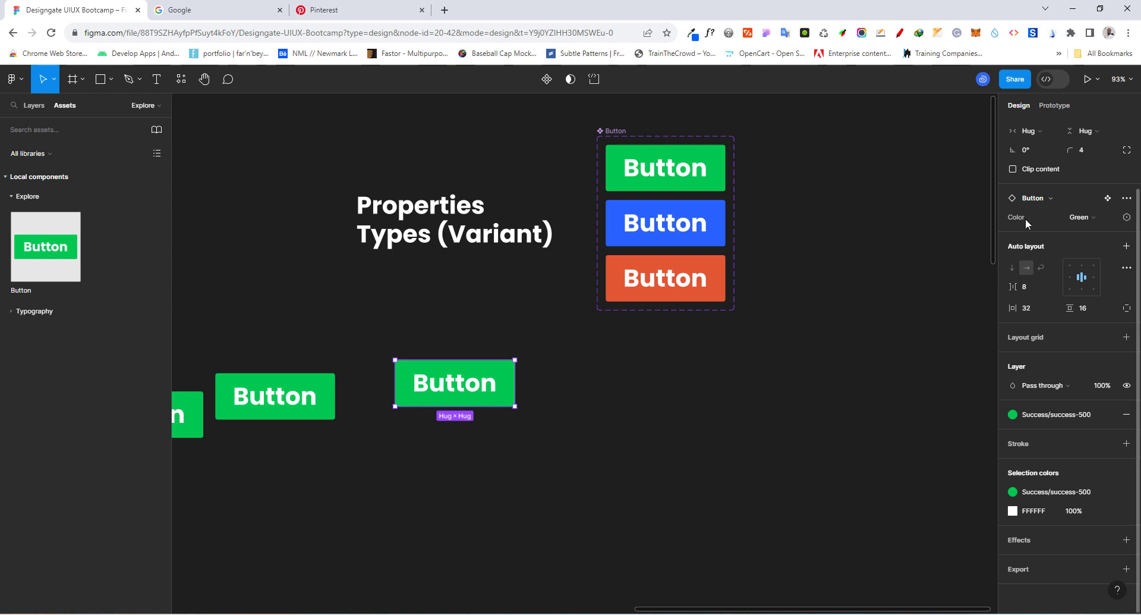
# Switch the instance's Color to Blue, then Red, and place a new green Button instance below it.
pyautogui.click(1083, 217)
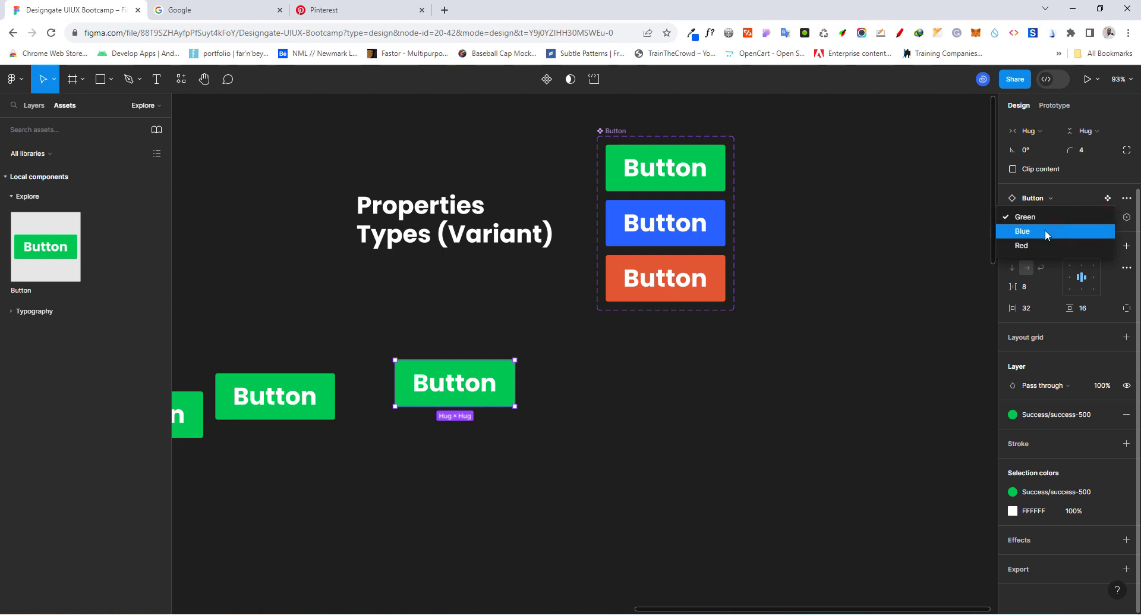
pyautogui.click(1045, 230)
pyautogui.click(1074, 224)
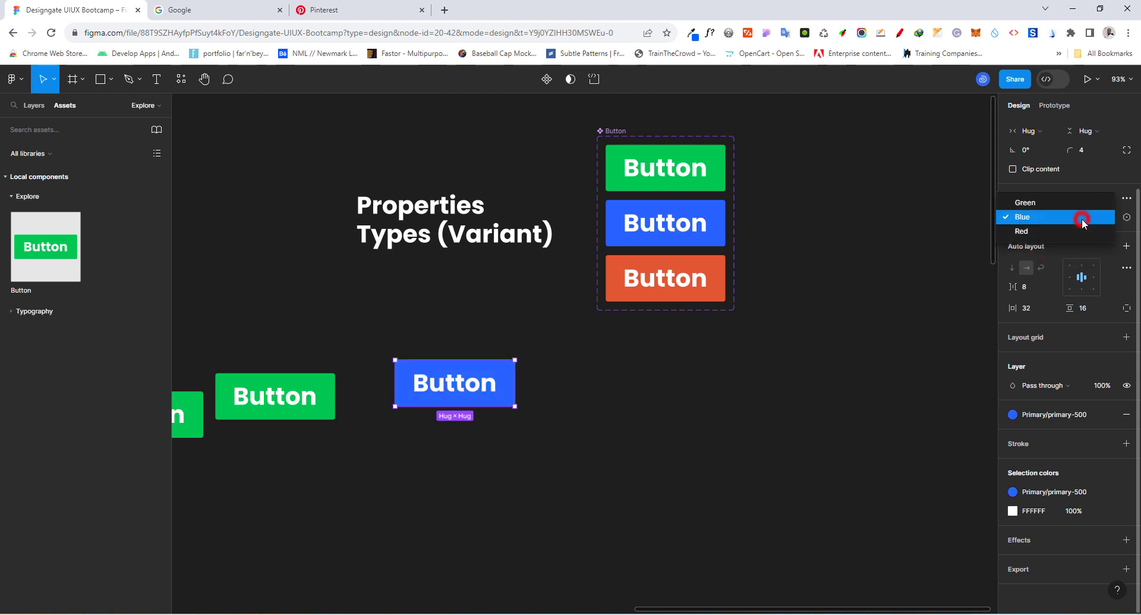
pyautogui.click(1048, 231)
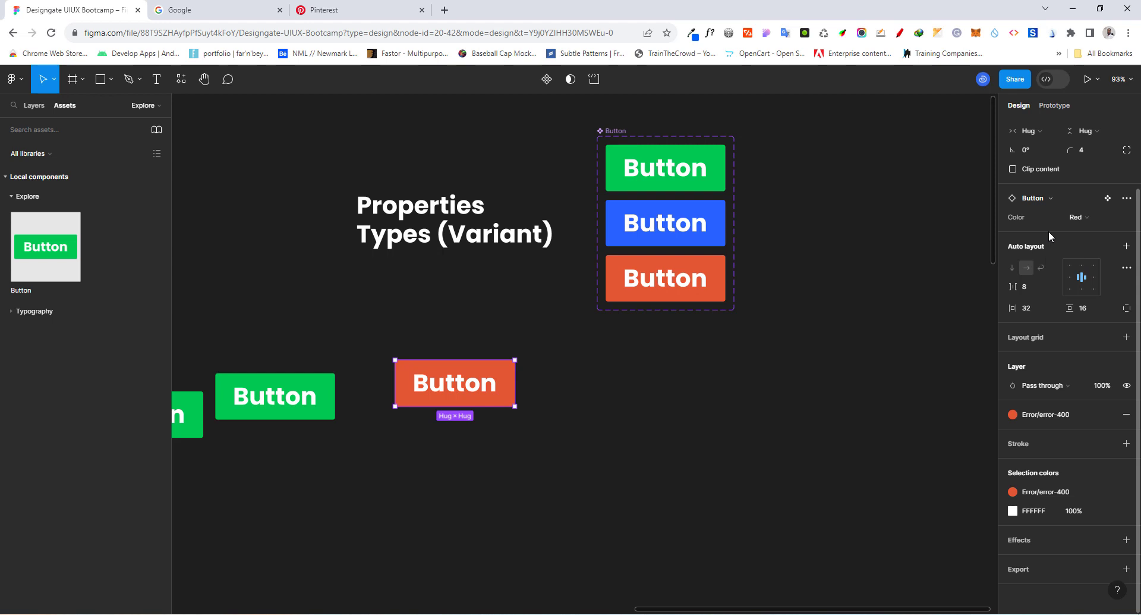
pyautogui.moveTo(45, 246); pyautogui.dragTo(378, 489)
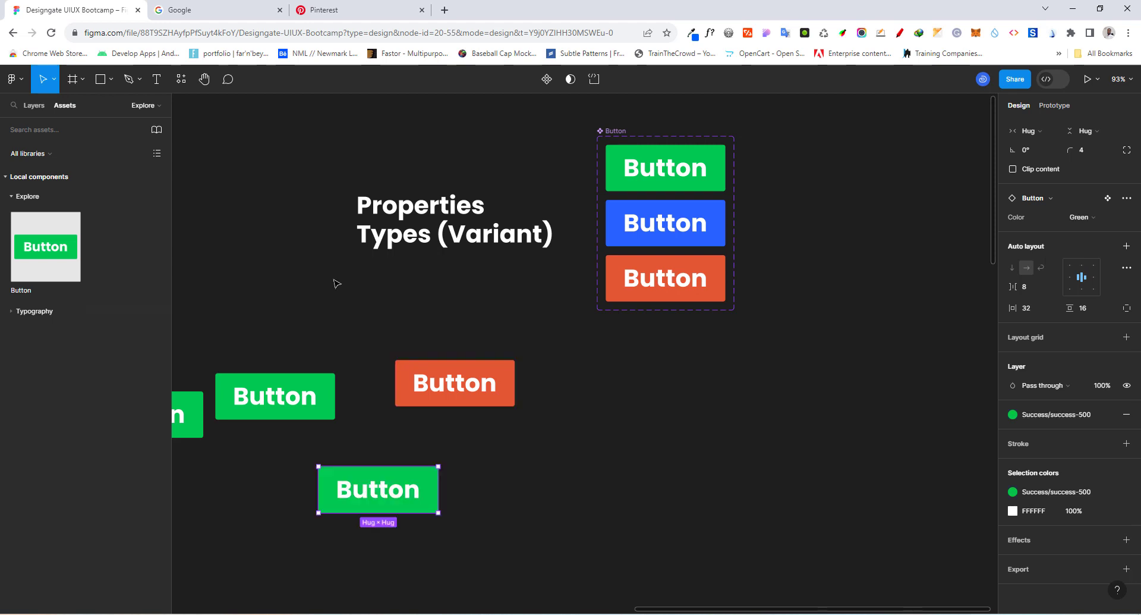